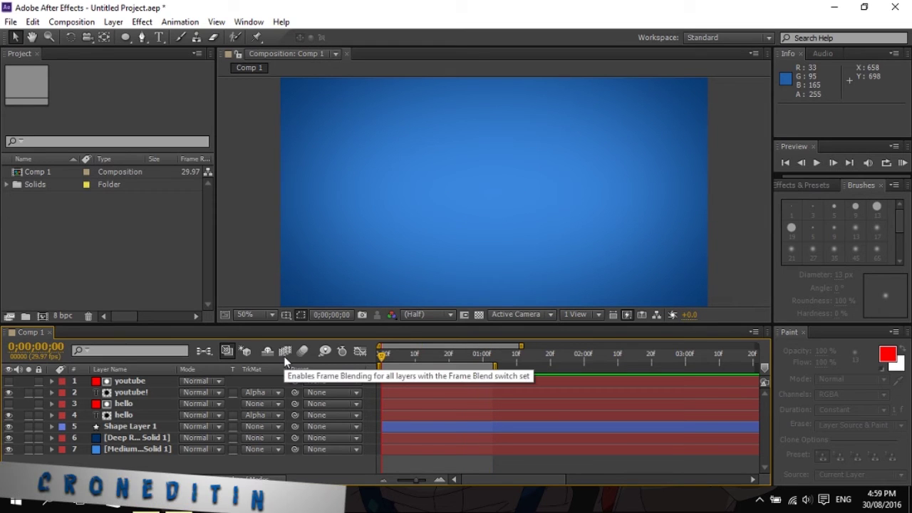
- Preview the finished slide-reveal animation, restarting it from the beginning
key(space)
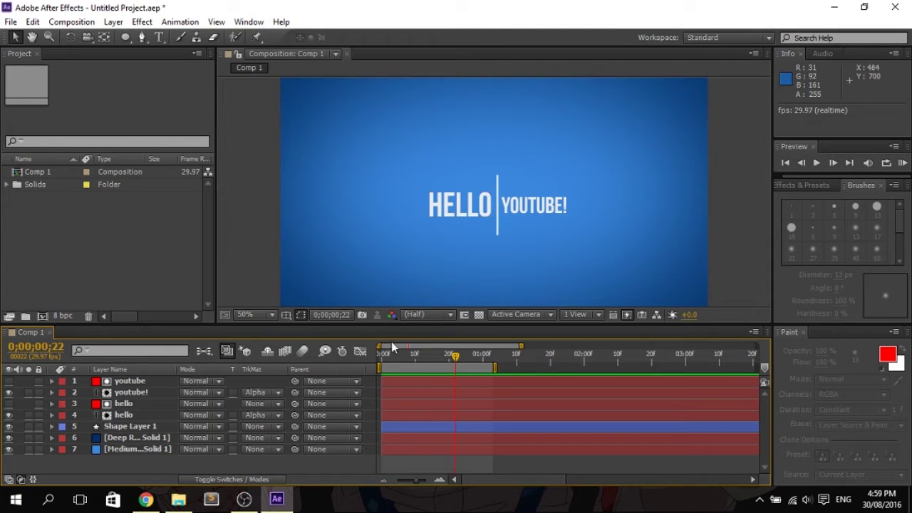
drag(454, 354, 269, 355)
key(space)
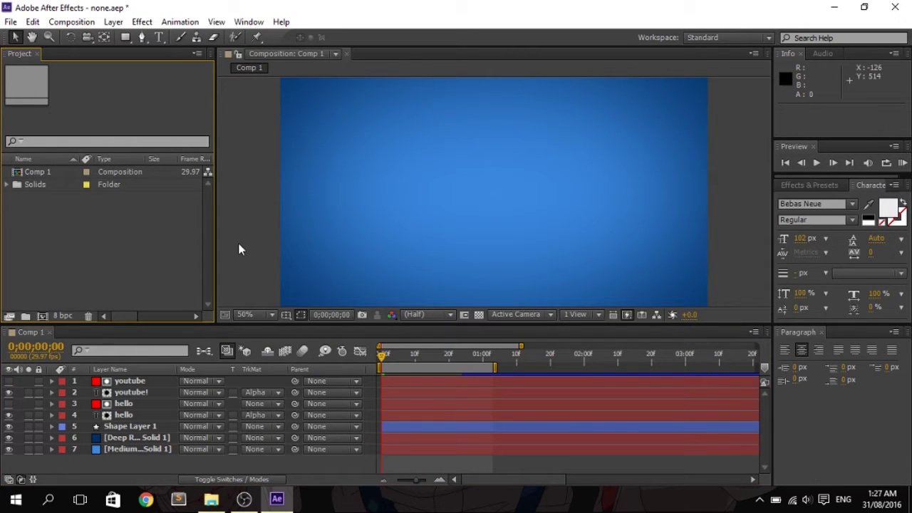
- Create a 1280×720, 29.97 fps, 10-second composition 'Slide reveal typography' with a white background
click(74, 22)
click(100, 35)
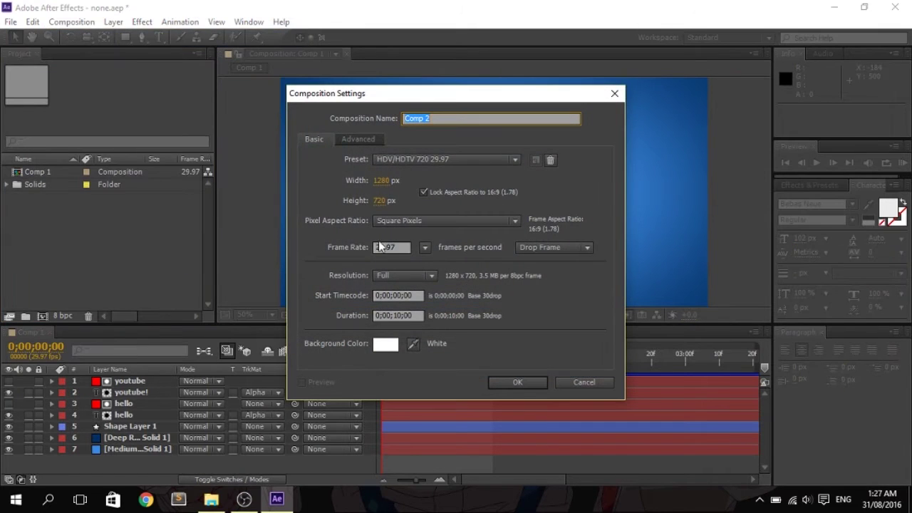
click(399, 315)
click(395, 346)
click(606, 170)
click(485, 119)
text(Slide reveal typography)
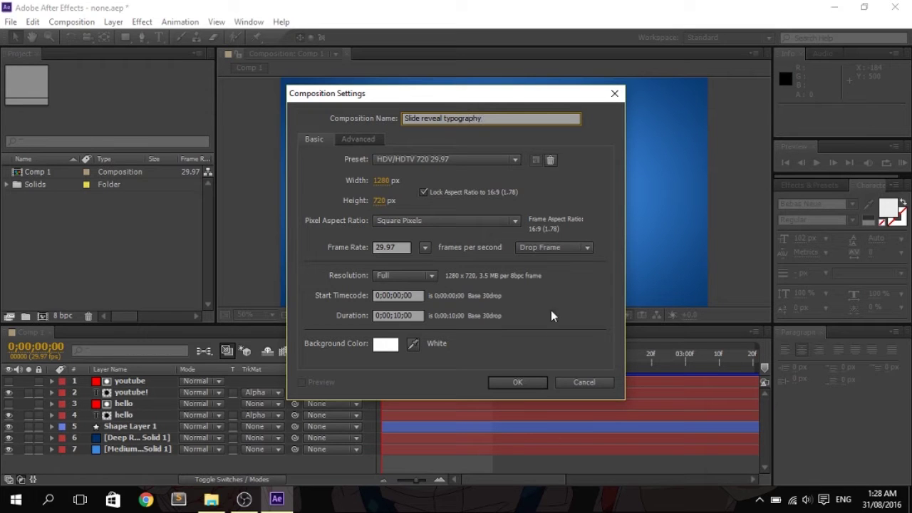
click(542, 383)
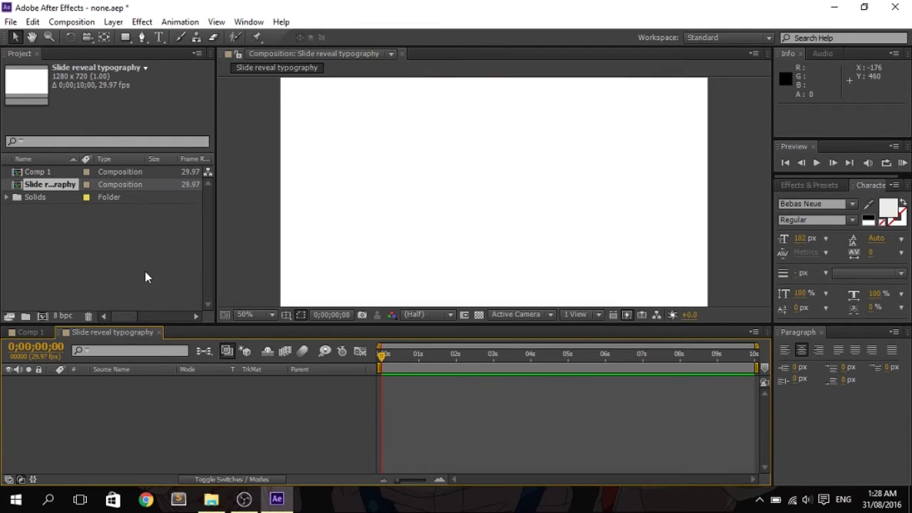
- Add a full-frame #0078FF blue solid layer, then start a text box left of centre
click(113, 22)
mouse_move(142, 35)
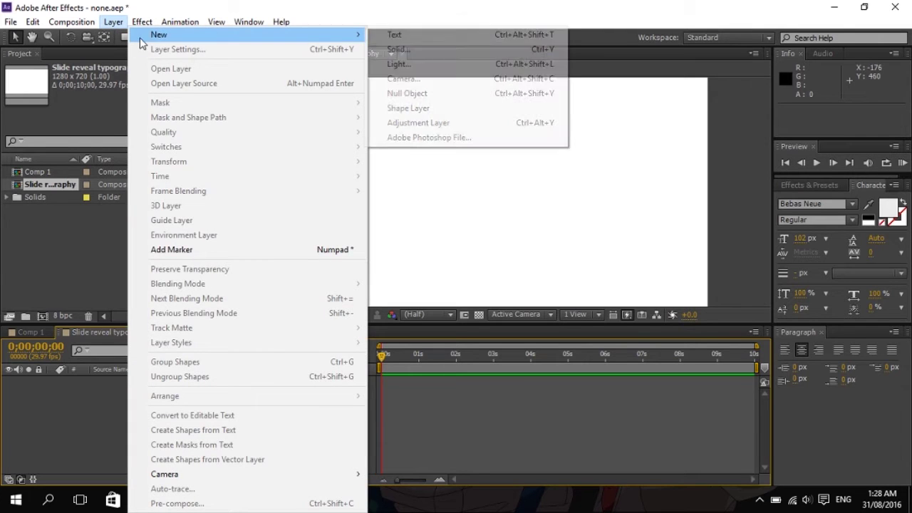
click(494, 50)
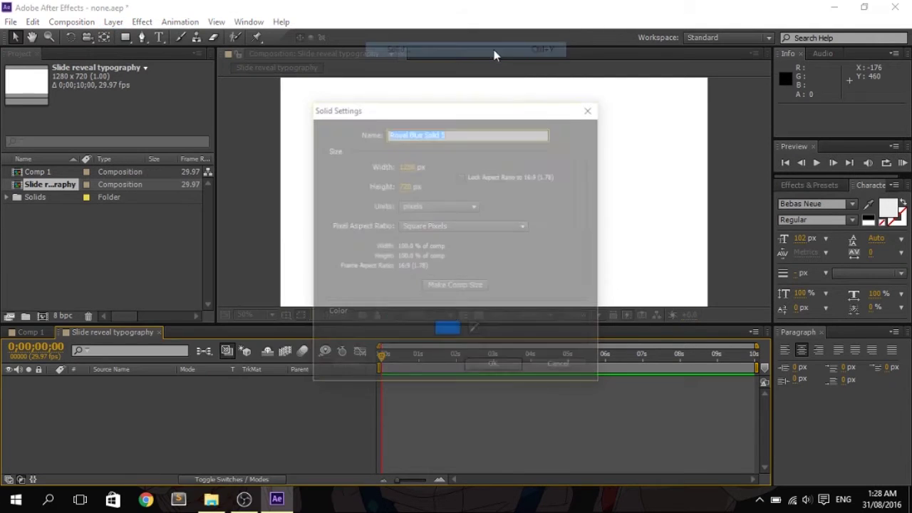
click(448, 331)
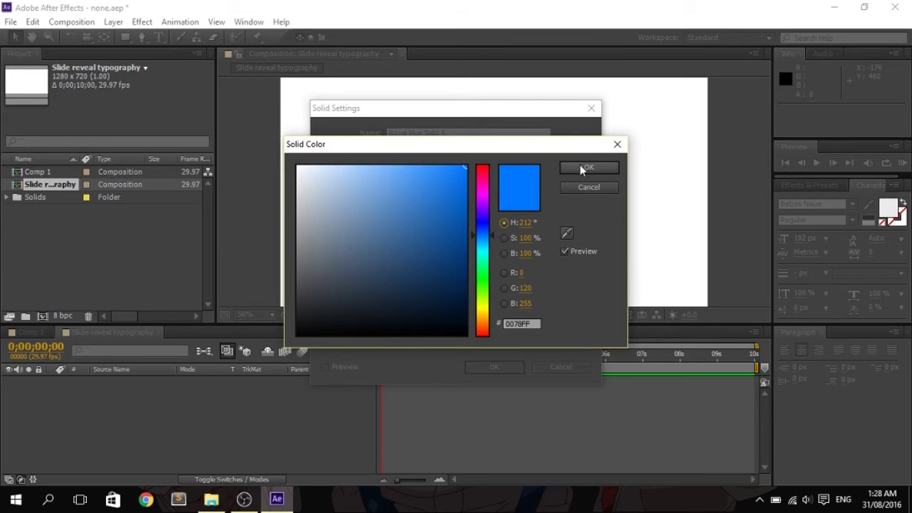
click(583, 168)
click(494, 367)
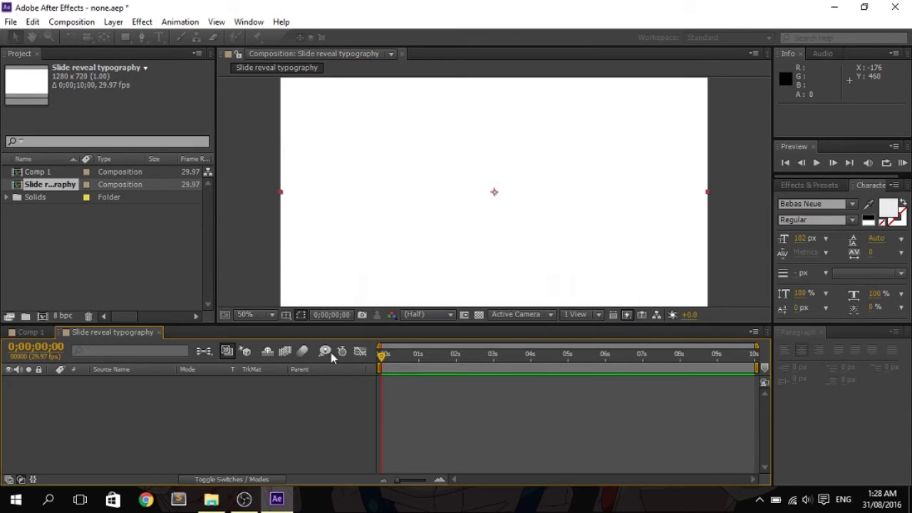
click(159, 39)
click(383, 177)
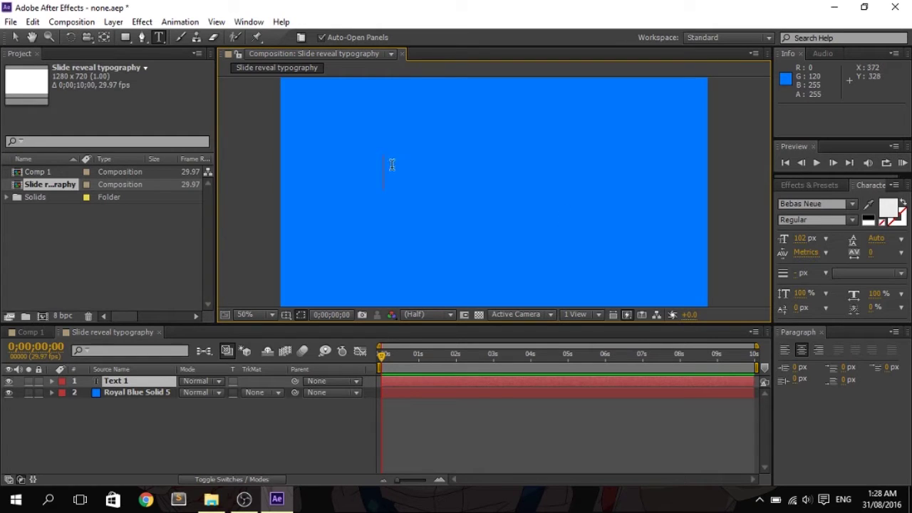
- Type HELLO and WORLD as two side-by-side text layers and select both
text(HELLO)
click(136, 422)
click(440, 164)
text(world)
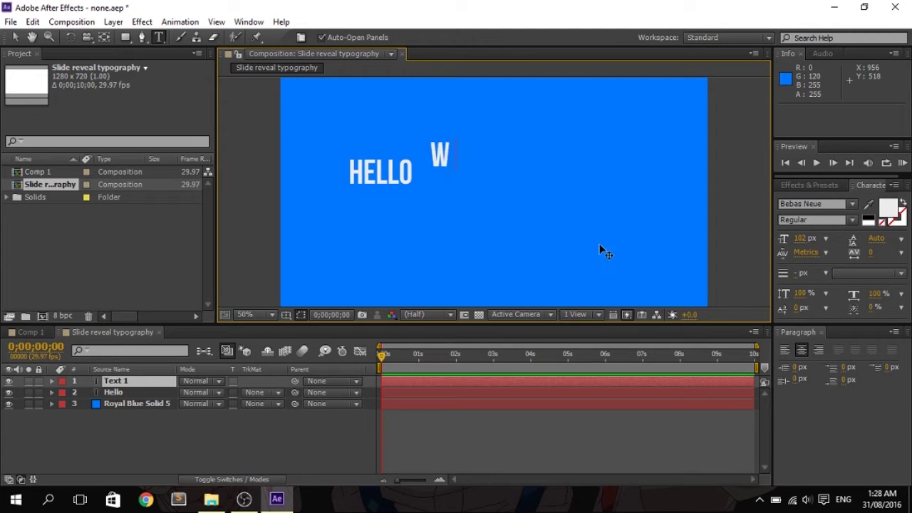
key(KP_Enter)
click(152, 382)
shift+click(146, 392)
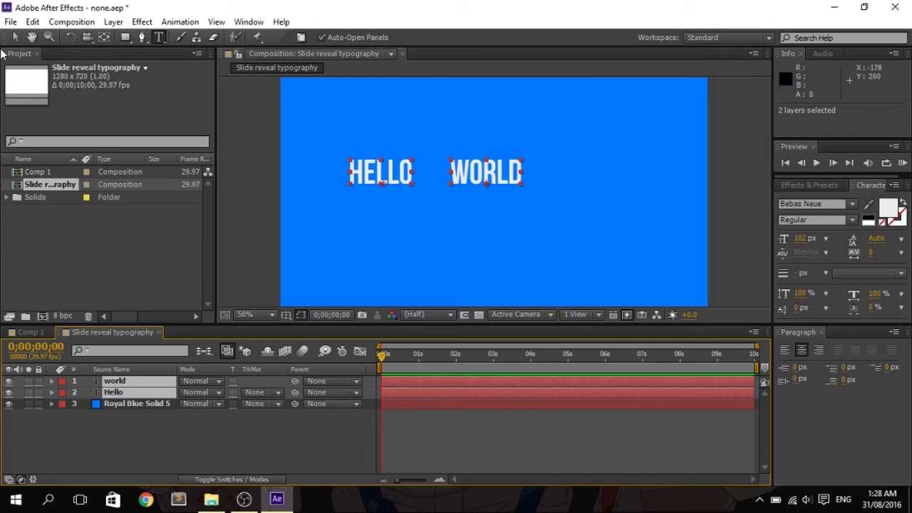
- Open the Comp 1 reference composition and play its preview
click(39, 173)
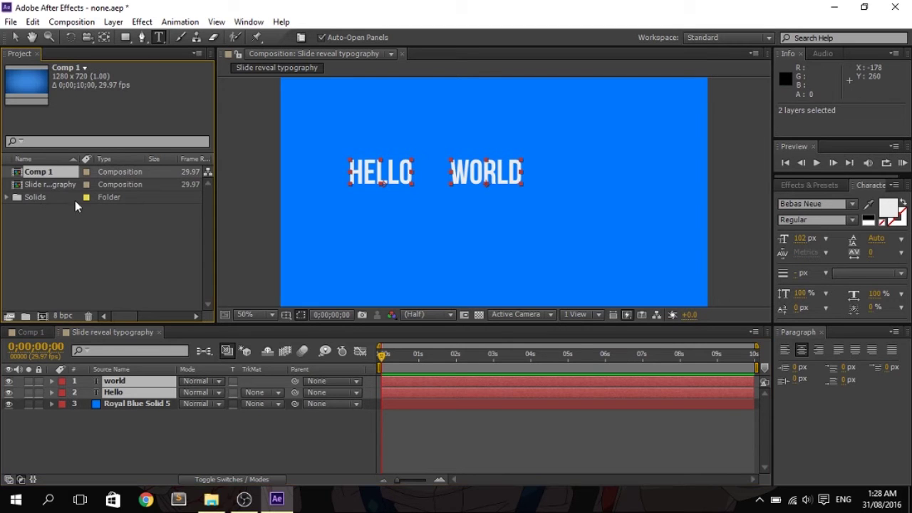
click(28, 332)
key(space)
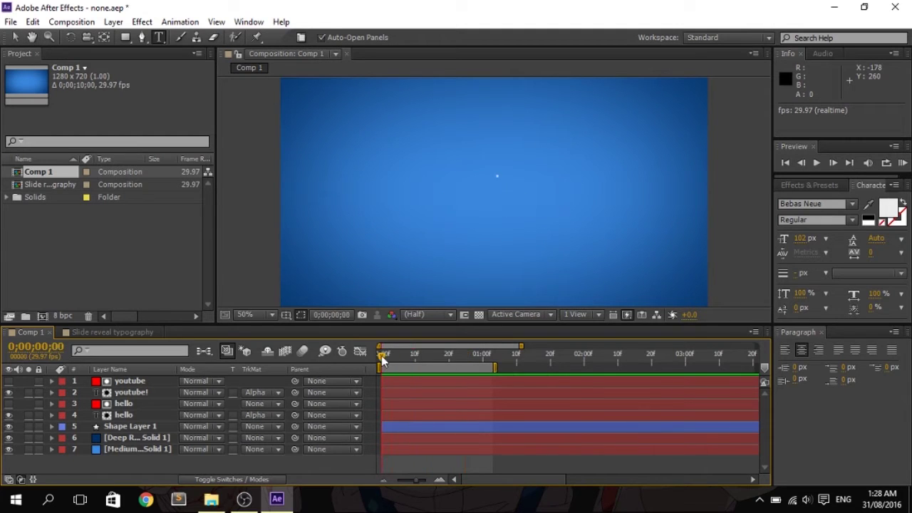
drag(419, 360, 465, 360)
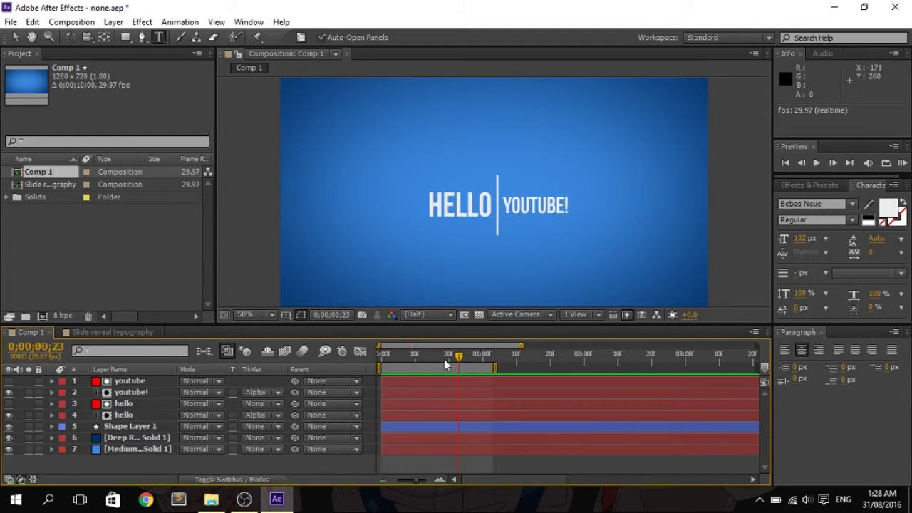
click(107, 332)
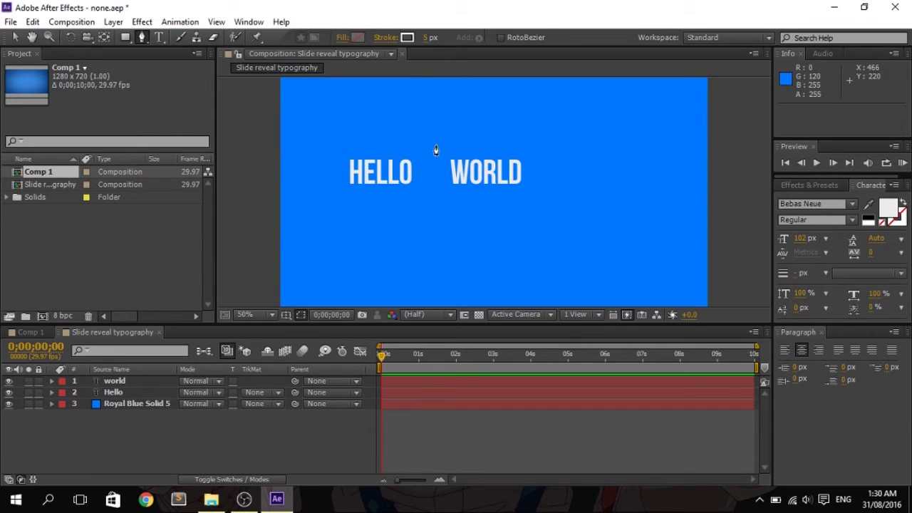
- With the viewer at 100%, set new shapes to None fill and a Solid Color stroke
key(slash)
drag(352, 163, 417, 222)
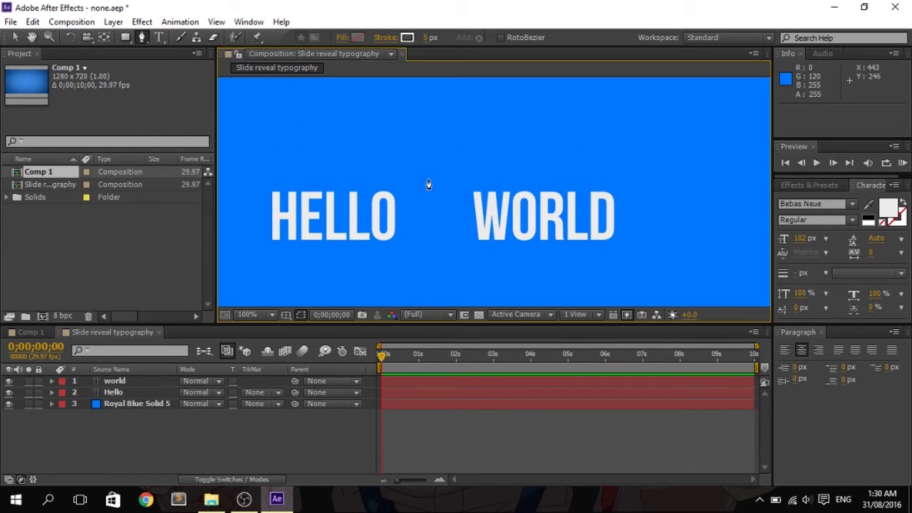
click(341, 36)
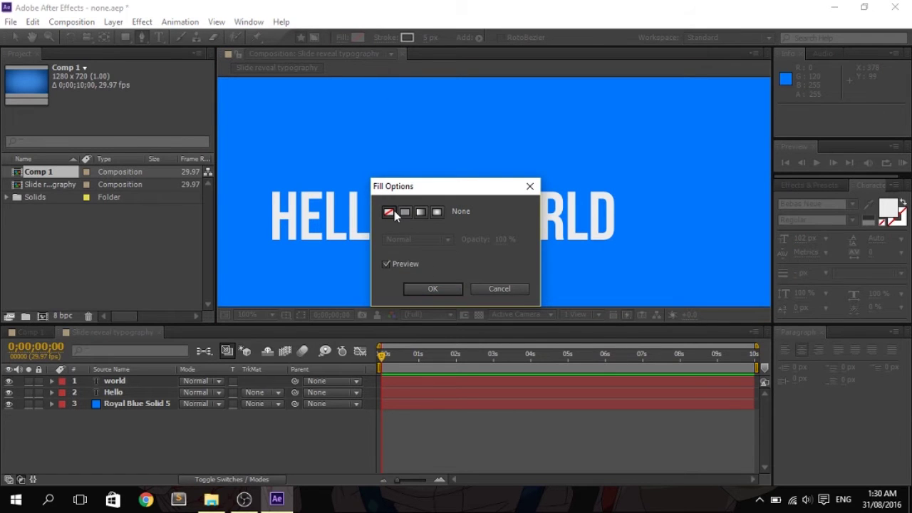
click(434, 288)
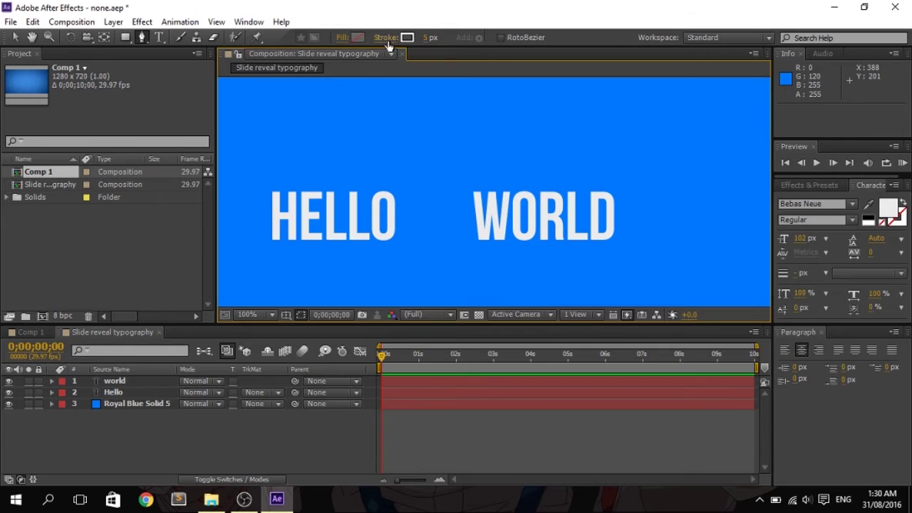
click(387, 40)
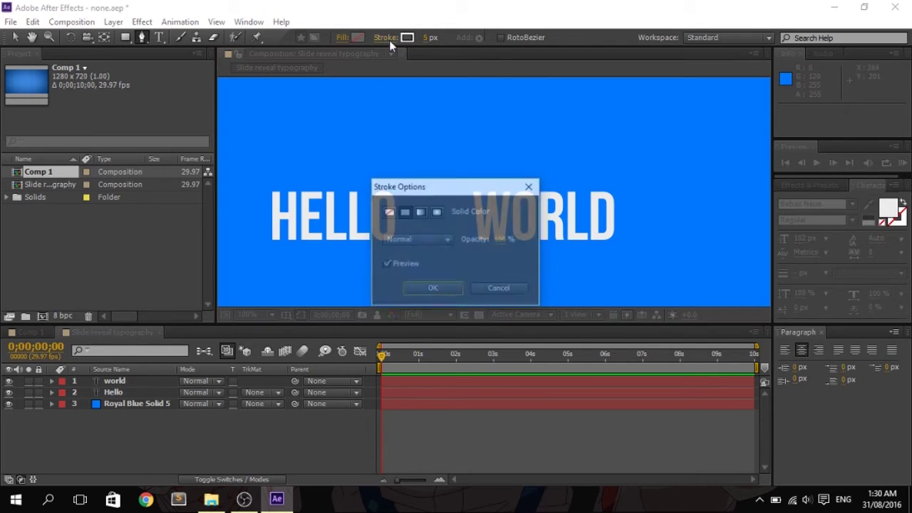
click(445, 289)
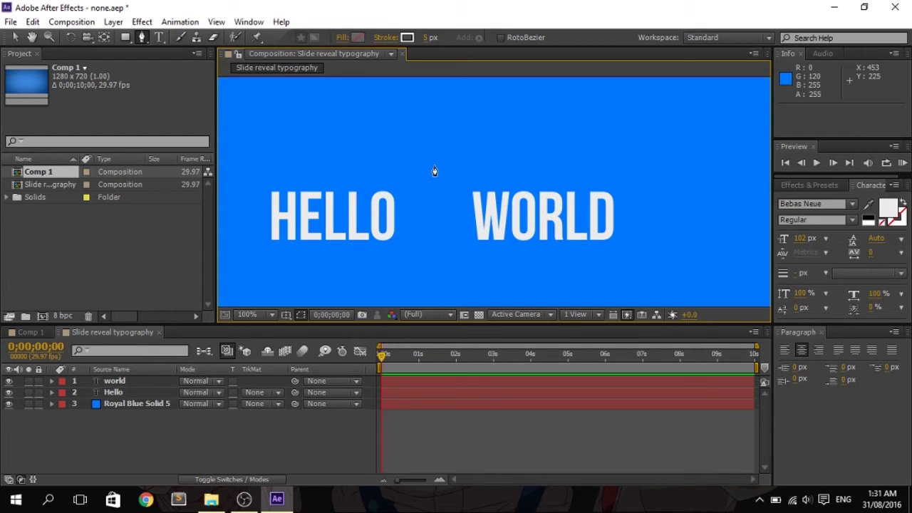
- Place the line's first point between the words and enable the Path stopwatch on Shape Layer 1
click(434, 165)
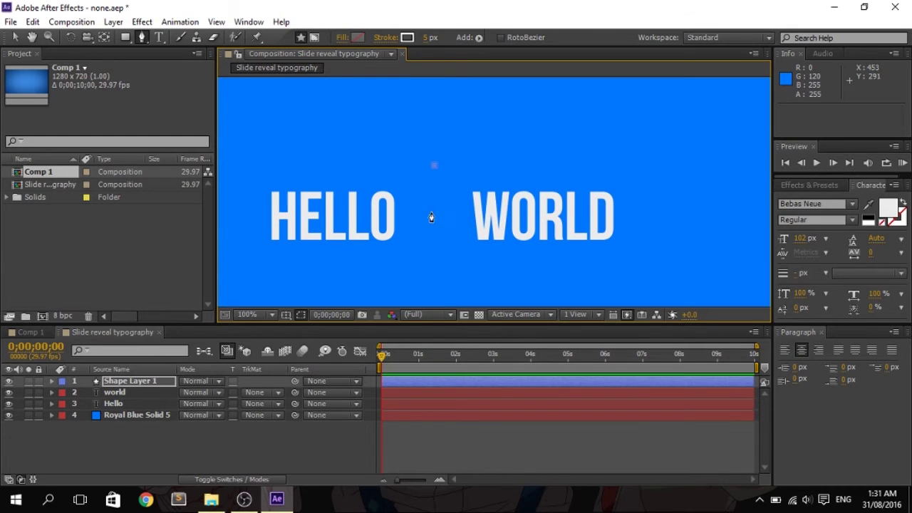
click(52, 381)
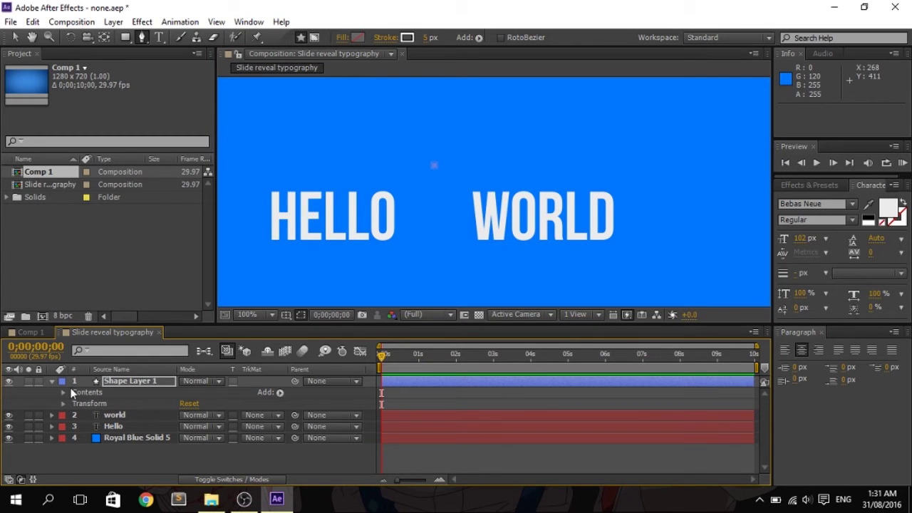
click(63, 392)
click(75, 404)
scroll(92, 400, down, 2)
click(86, 389)
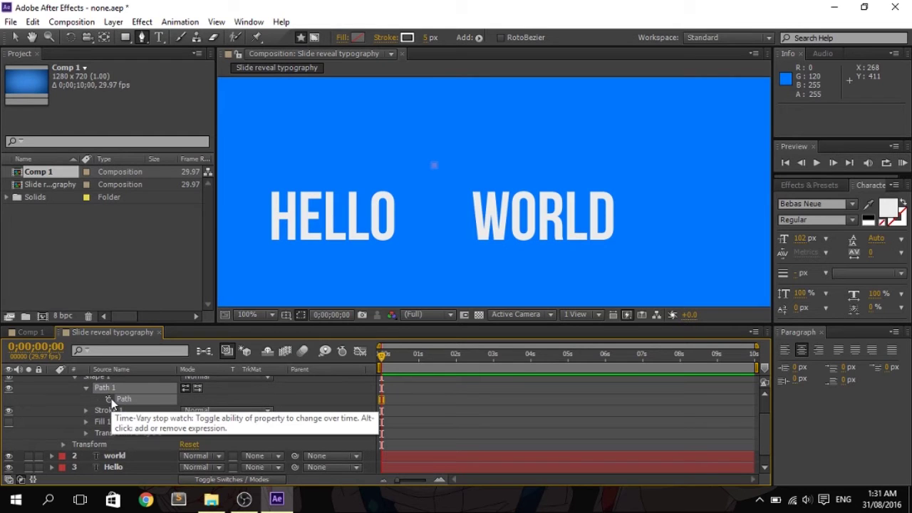
click(109, 399)
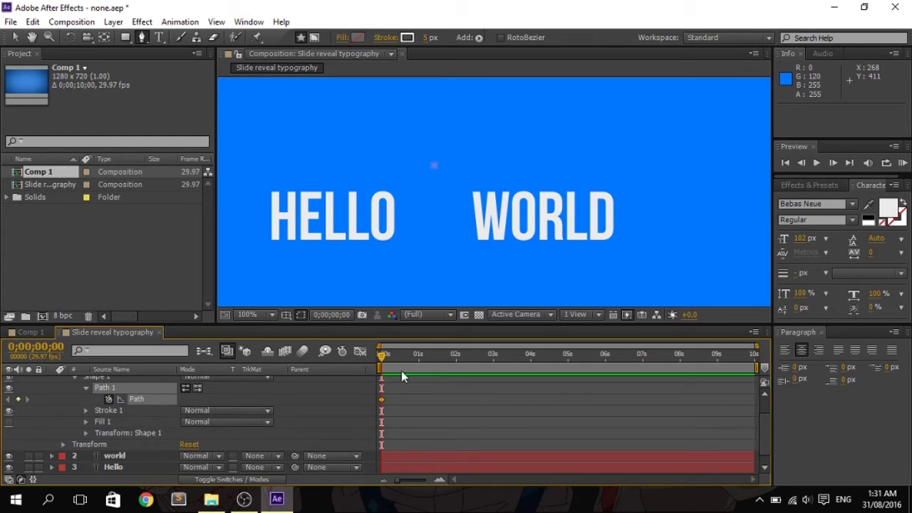
- At a later frame, add the line's lower point below the words and play back the growth
key(equal)
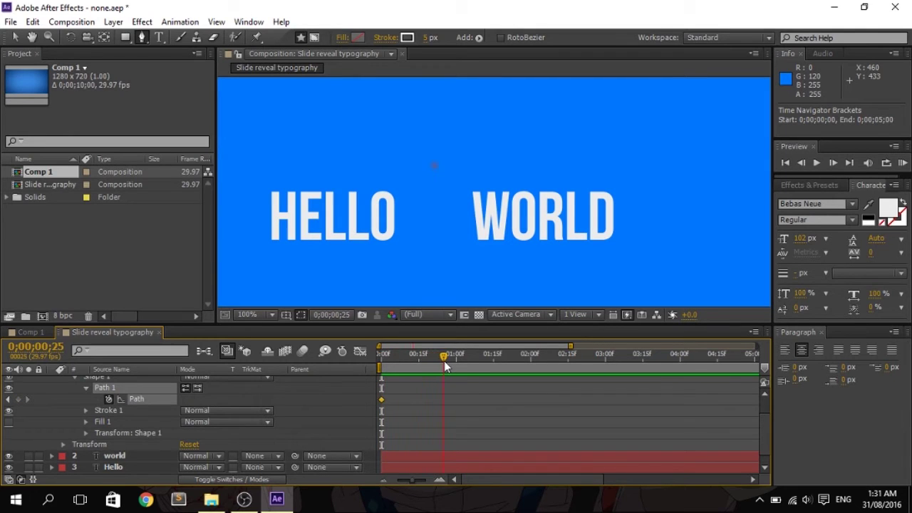
drag(432, 361, 422, 362)
key(equal)
key(minus)
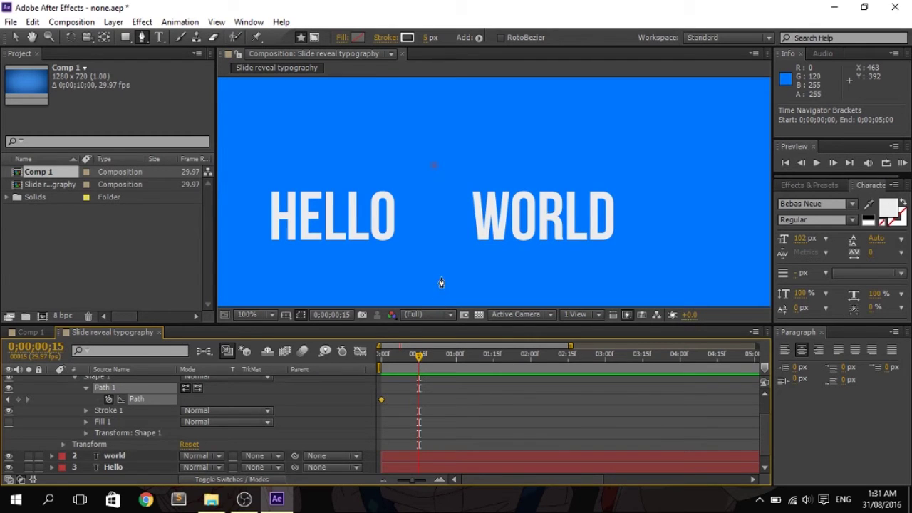
drag(436, 280, 400, 227)
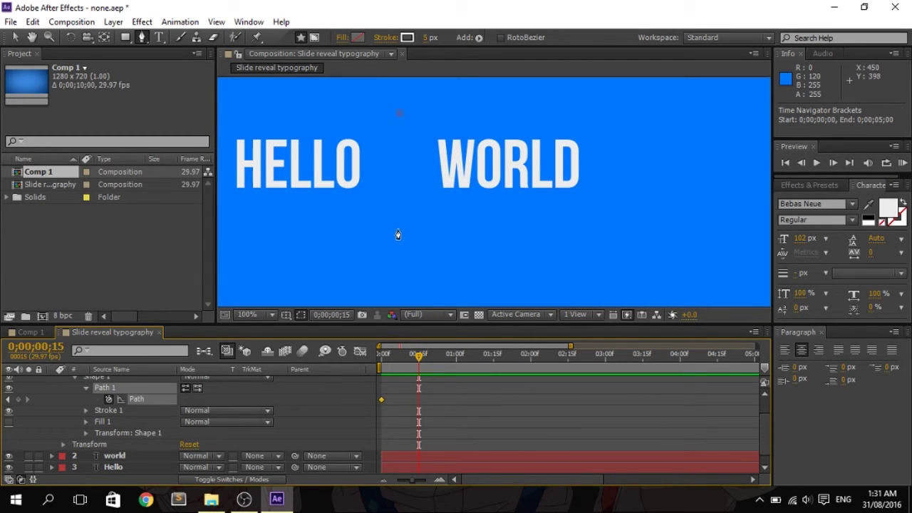
click(400, 234)
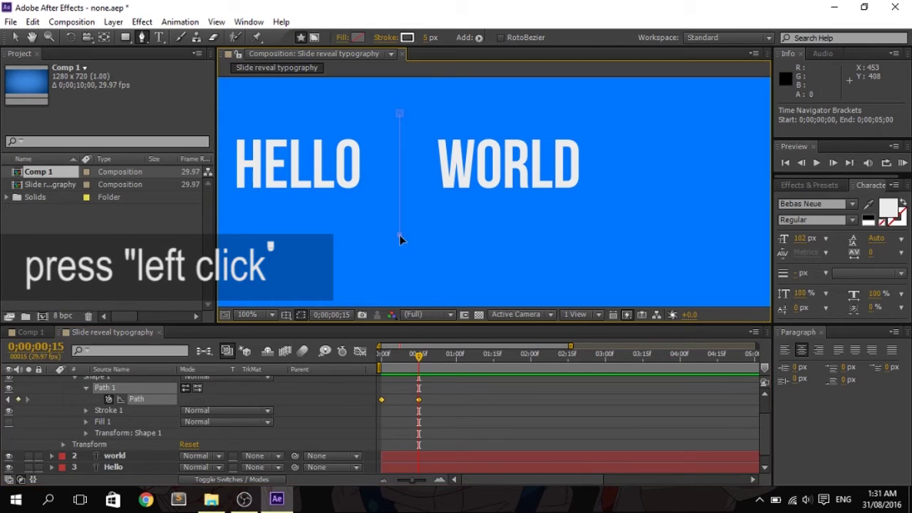
drag(419, 354, 381, 354)
key(space)
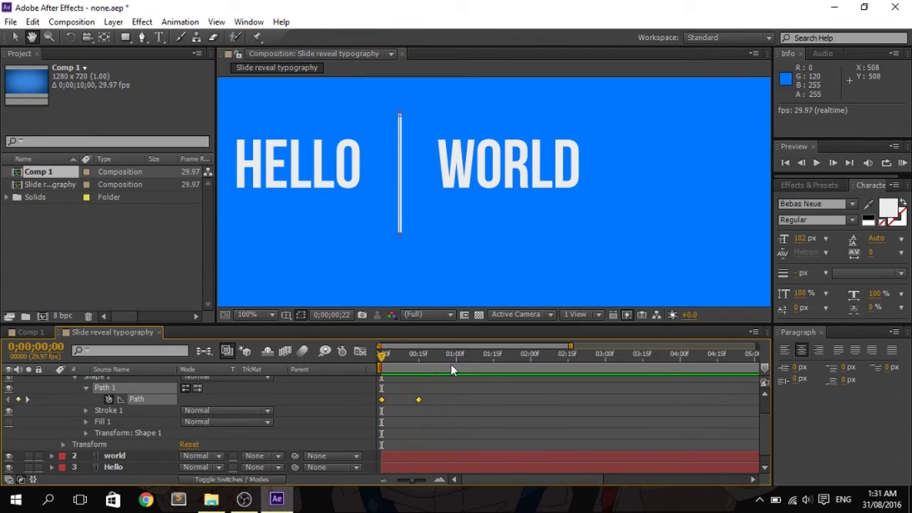
- At frame 14, confirm a 5 px stroke width for the line
click(416, 354)
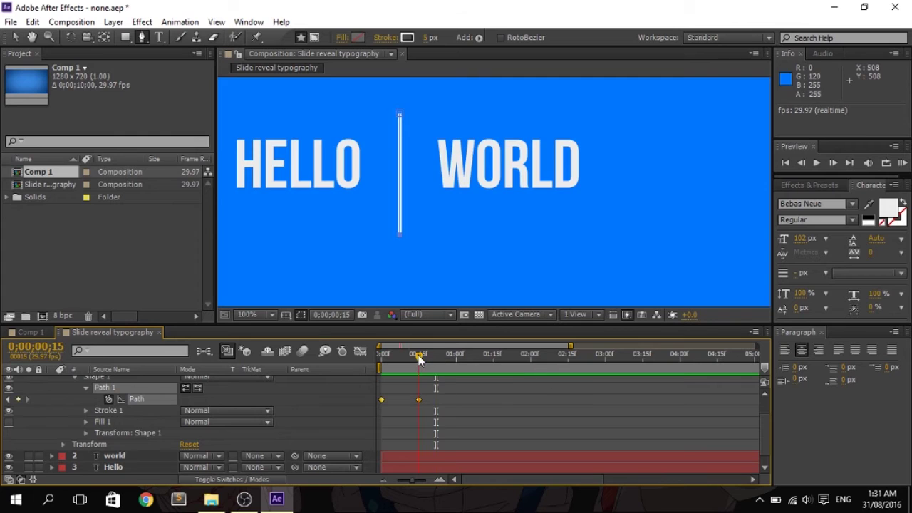
click(430, 39)
key(Return)
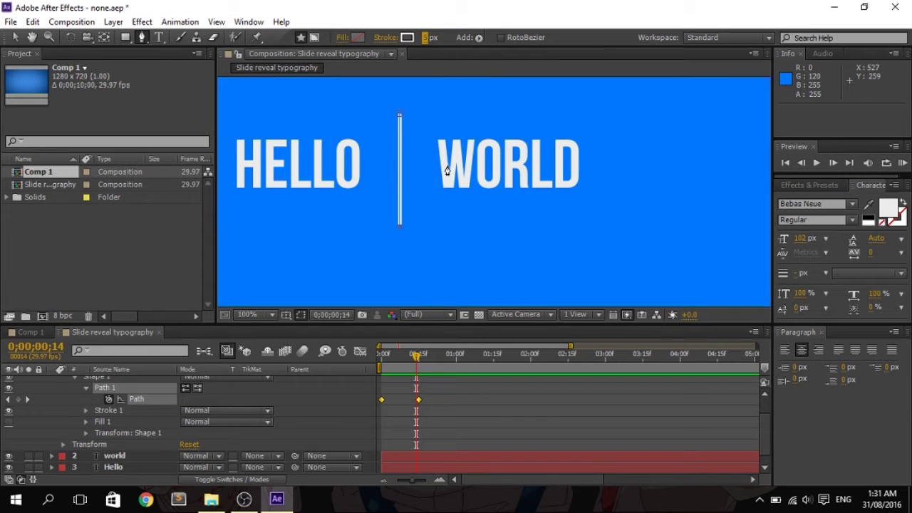
click(446, 398)
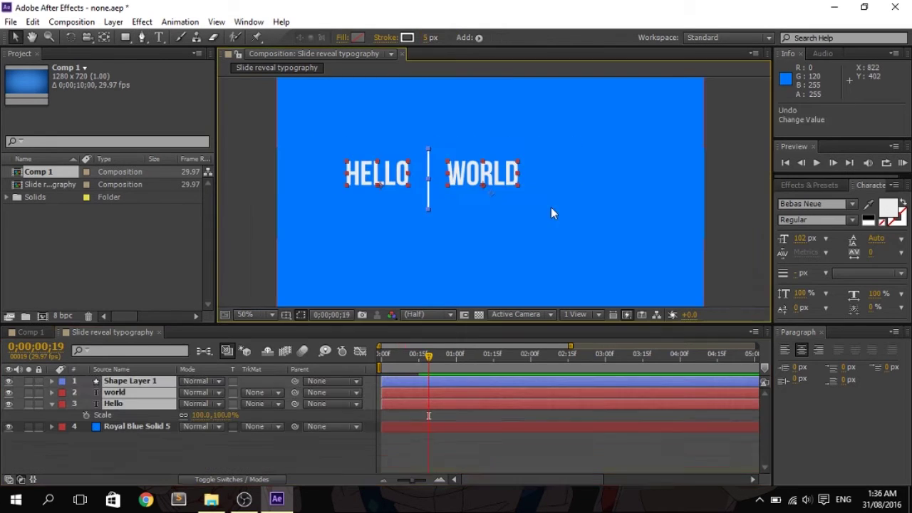
- Scale HELLO up to about 120% and nudge it slightly right and down
key(period)
drag(395, 206, 477, 240)
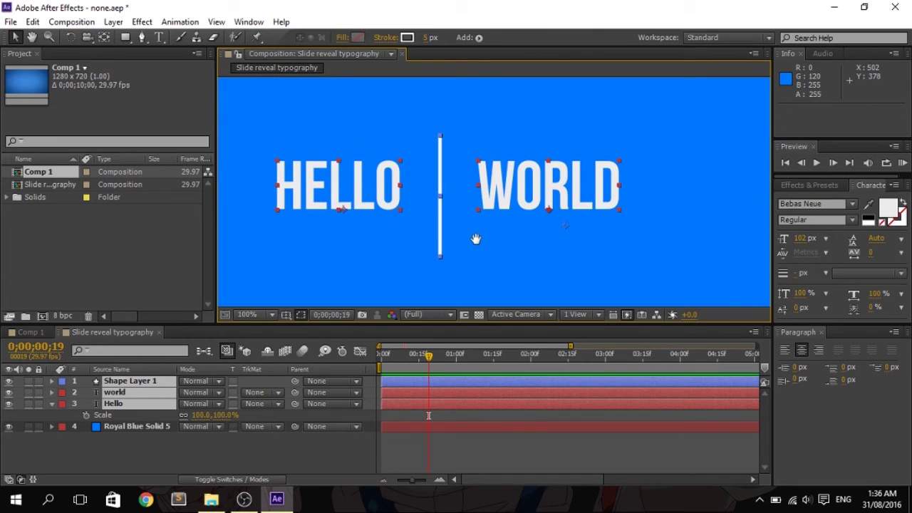
key(comma)
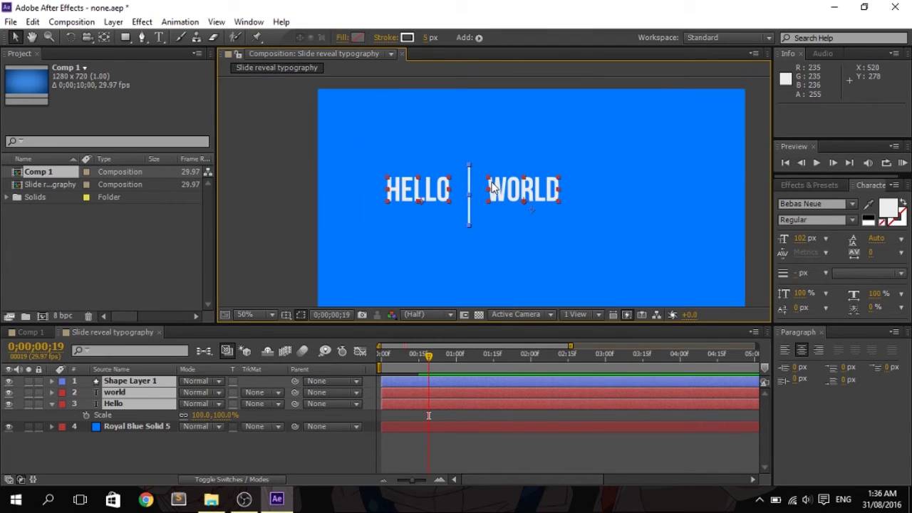
drag(497, 191, 568, 203)
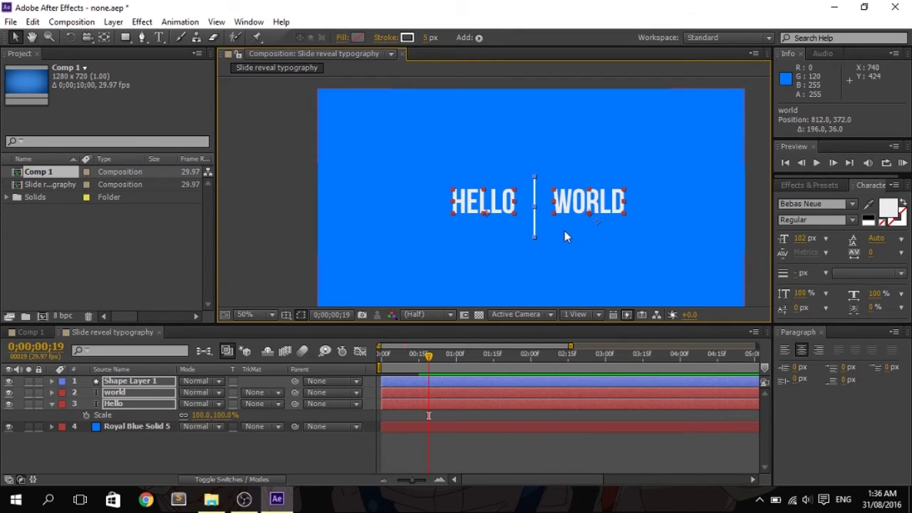
key(period)
click(536, 240)
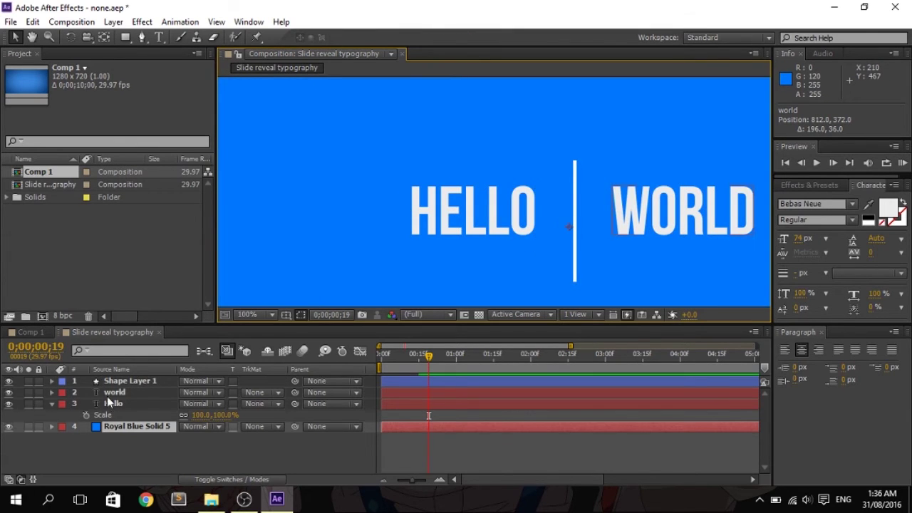
click(126, 402)
drag(211, 417, 231, 416)
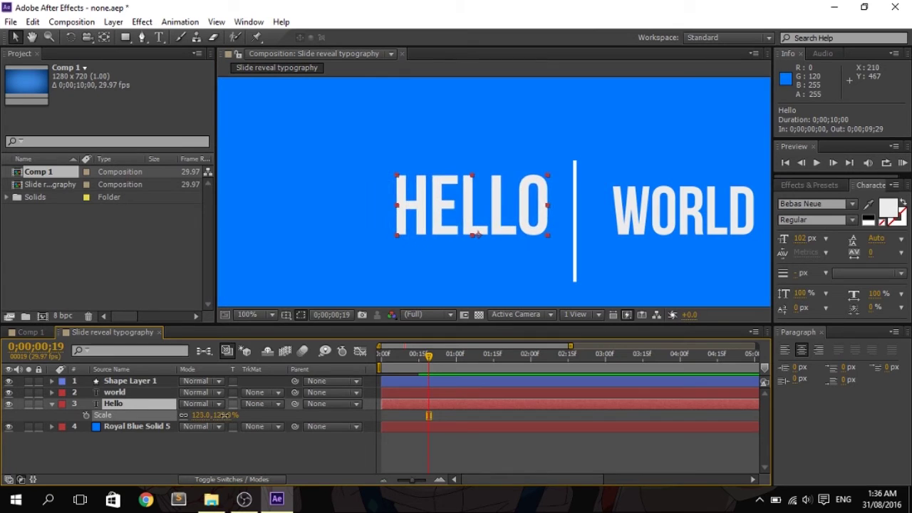
drag(488, 212, 501, 225)
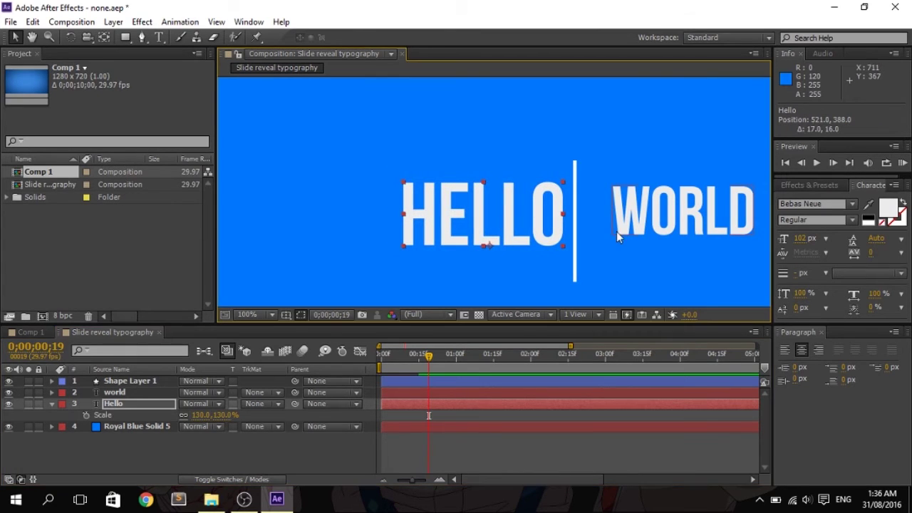
- Shrink WORLD to 75 px and add an exclamation mark so it reads WORLD!
drag(601, 256, 540, 242)
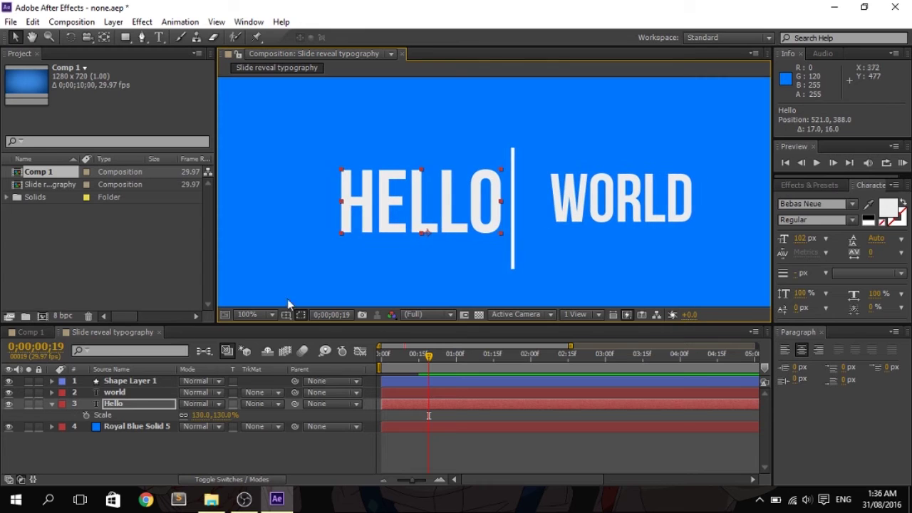
double_click(114, 392)
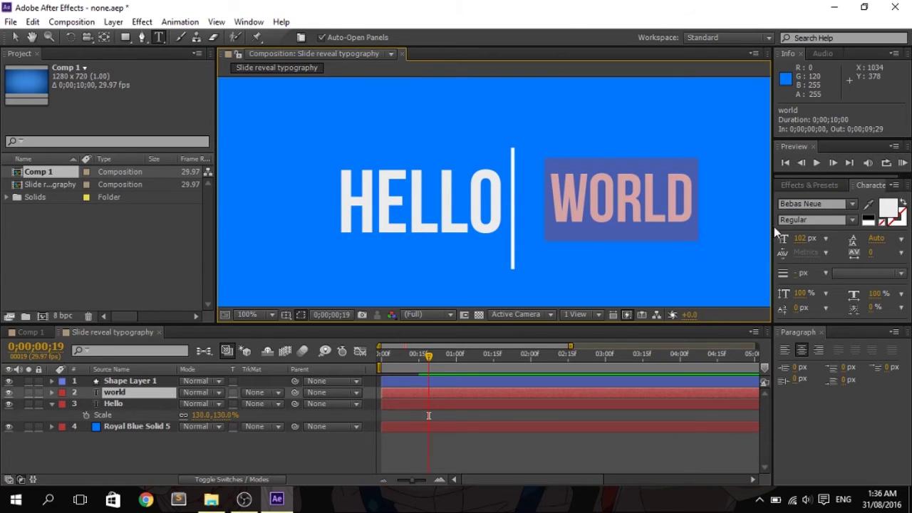
drag(797, 239, 777, 242)
click(690, 212)
text(!)
click(15, 37)
- Slide WORLD! left so it sits tight against the white line
drag(606, 214, 566, 214)
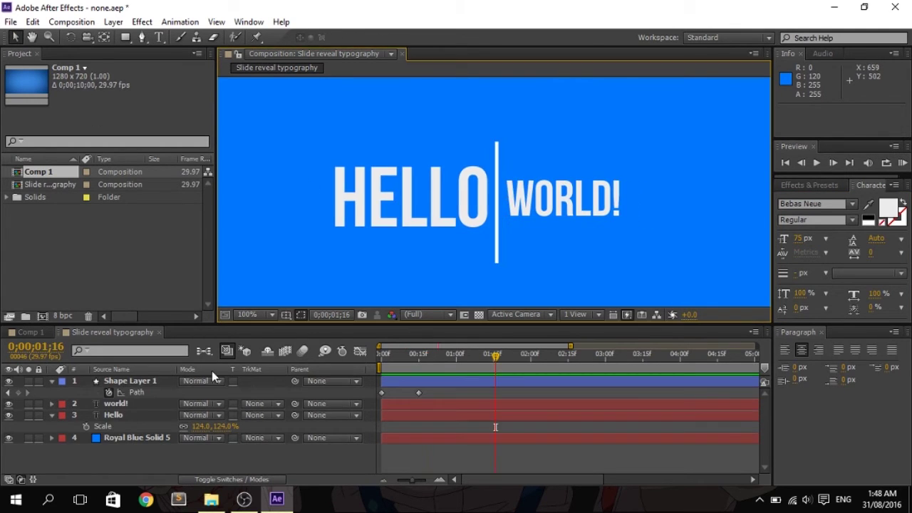
click(169, 379)
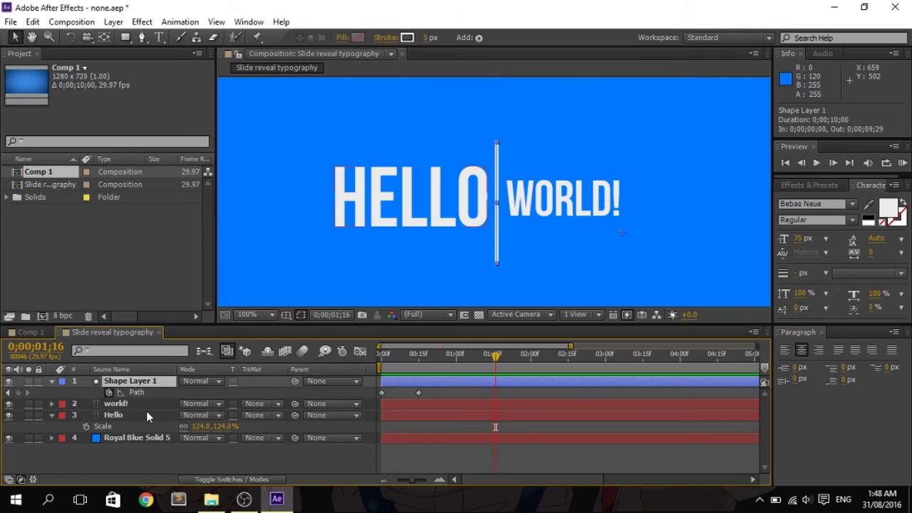
shift+click(135, 415)
scroll(440, 276, down, 2)
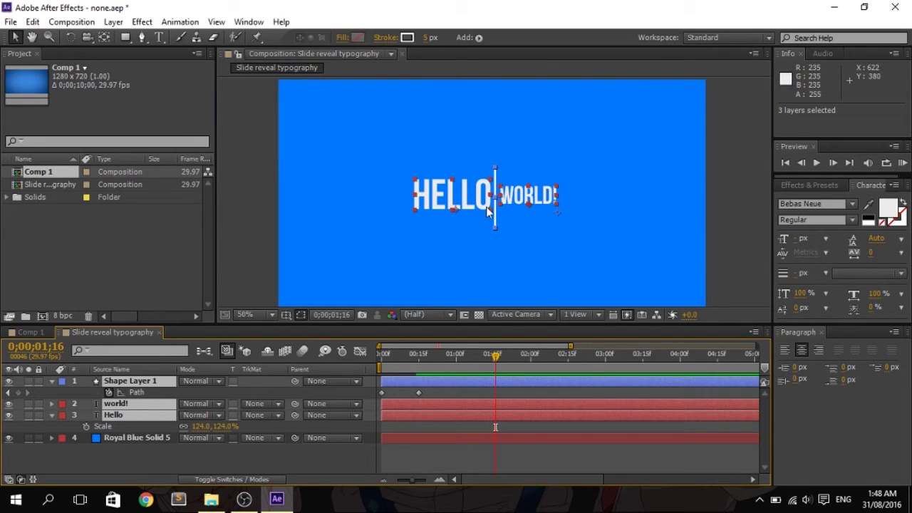
key(slash)
click(179, 432)
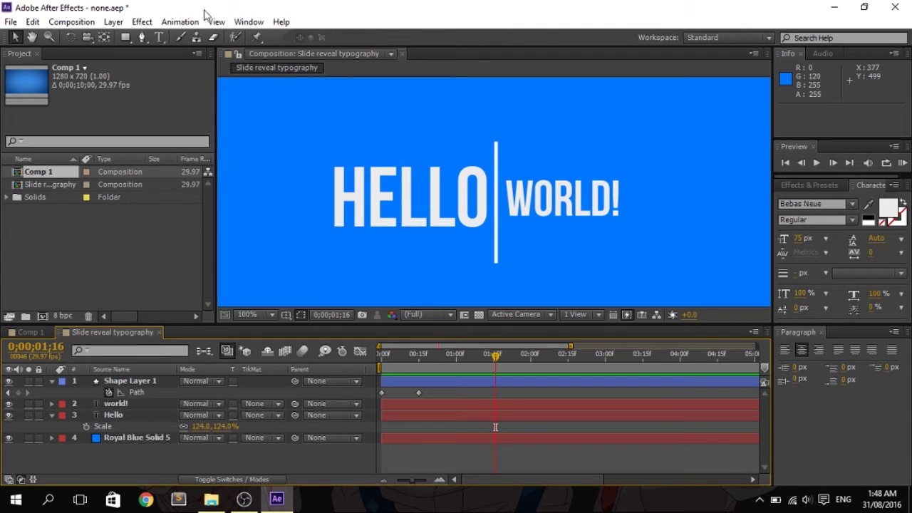
click(114, 21)
- Add a full-frame red solid and place it just above the Hello layer
mouse_move(141, 39)
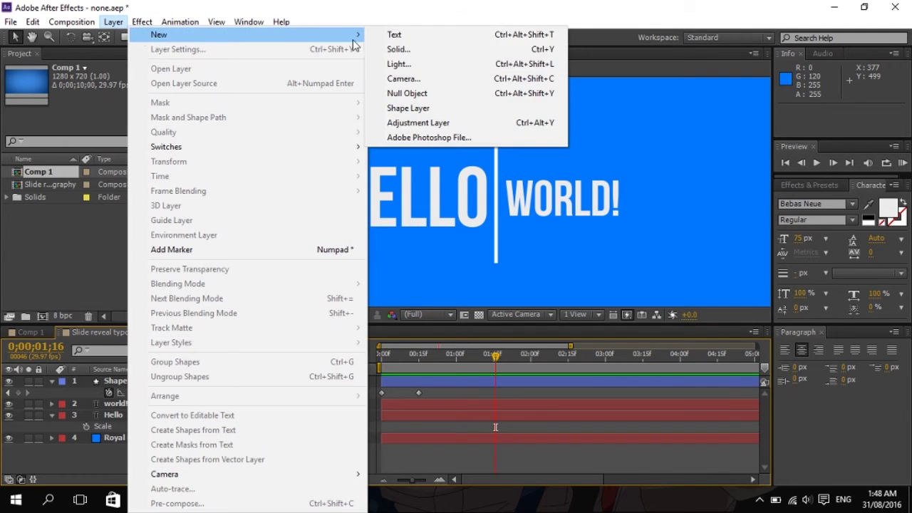
click(509, 51)
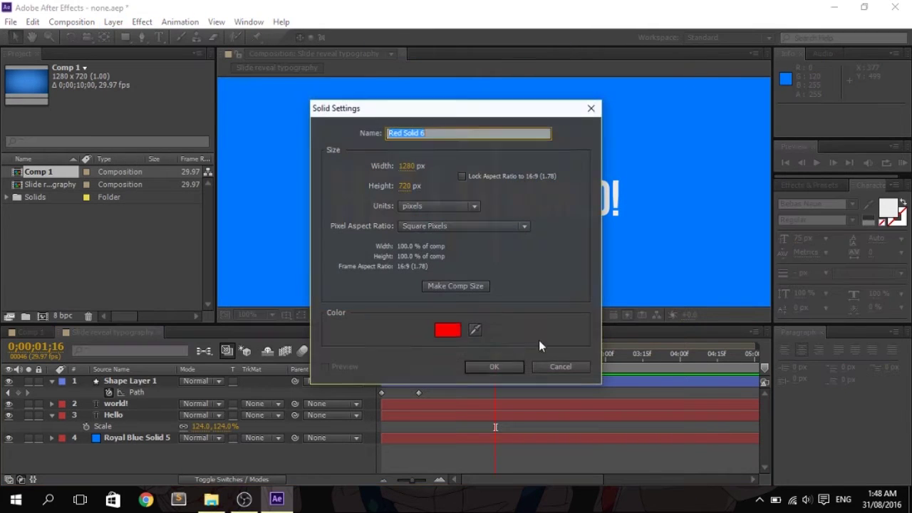
click(453, 331)
click(588, 168)
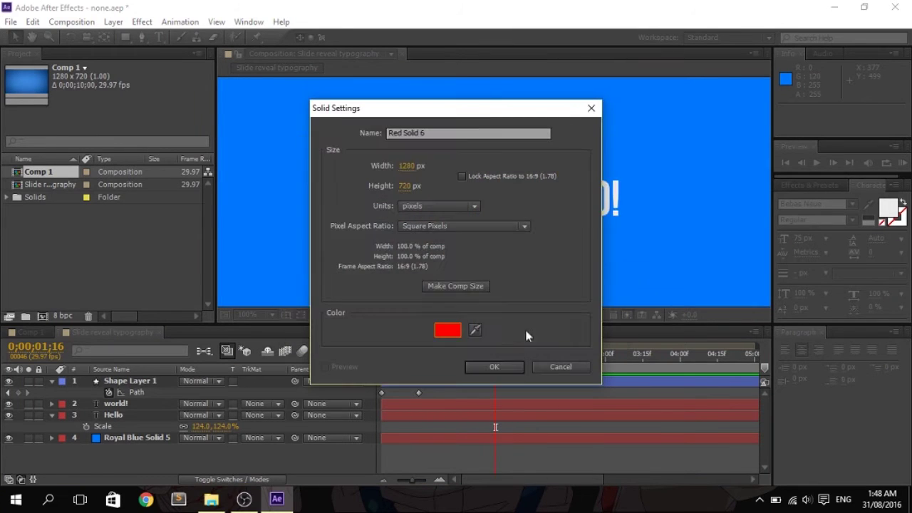
click(494, 367)
drag(116, 380, 151, 420)
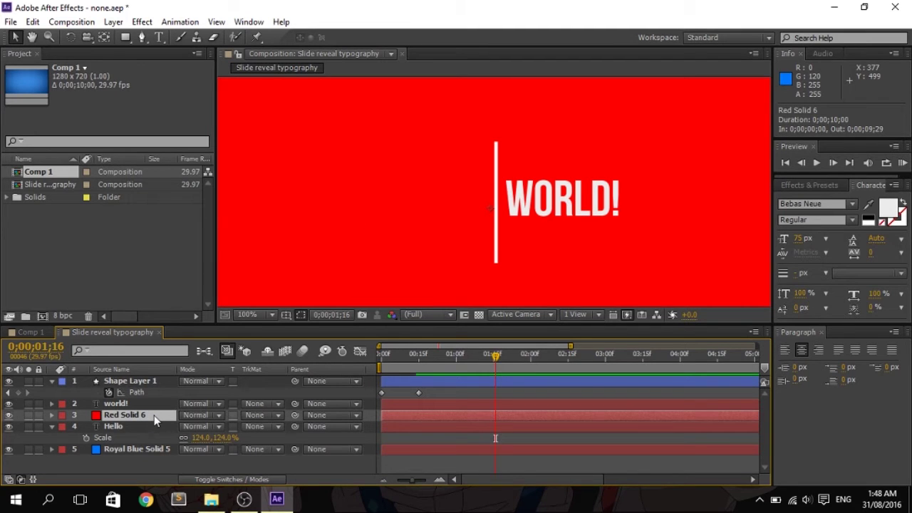
- Set the red solid's opacity to 30%
key(t)
drag(188, 427, 179, 426)
click(190, 427)
key(Return)
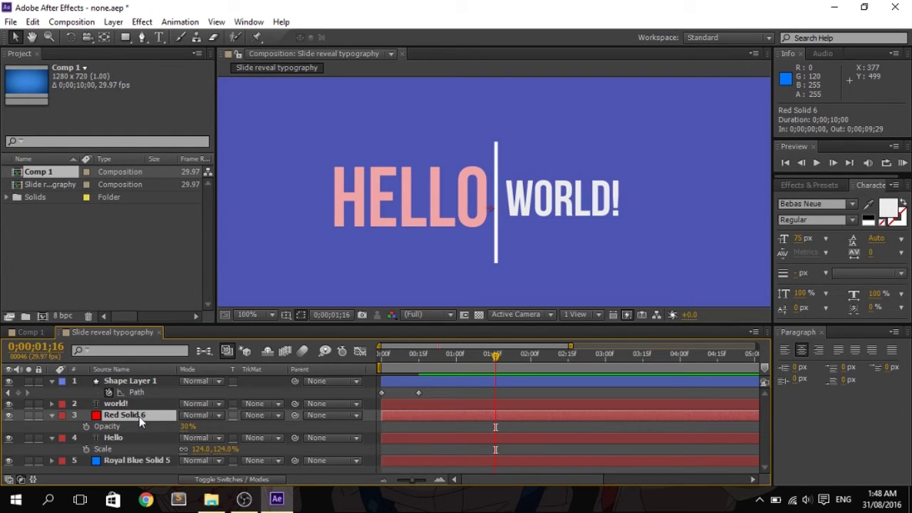
- Scale the red solid down to about 20% and position it as a box over HELLO
key(s)
drag(201, 426, 149, 426)
drag(504, 226, 418, 219)
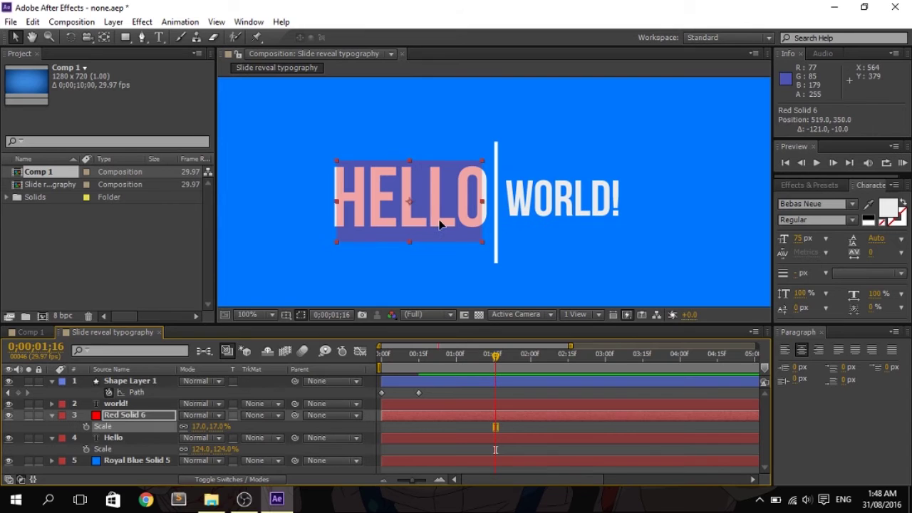
mouse_move(192, 427)
mouse_down()
mouse_move(218, 426)
mouse_move(189, 425)
mouse_up()
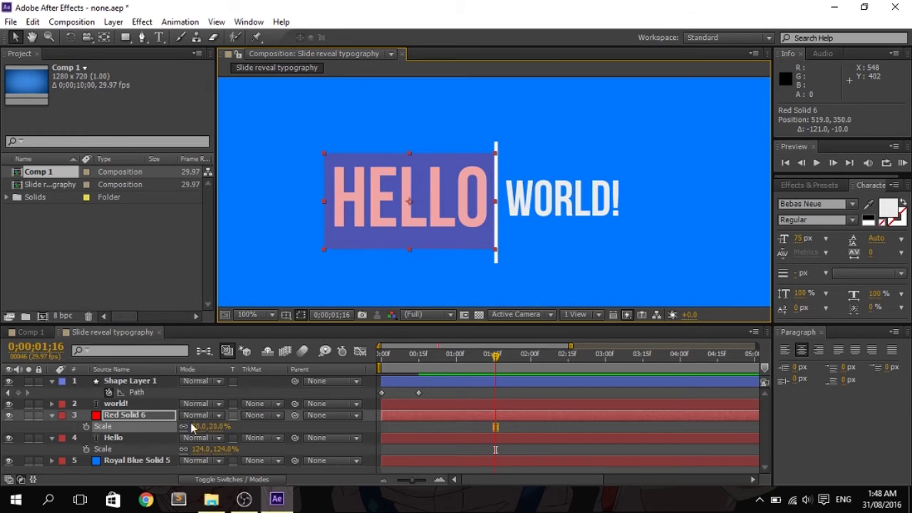
key(period)
drag(452, 248, 451, 237)
key(comma)
key(period)
key(period)
key(period)
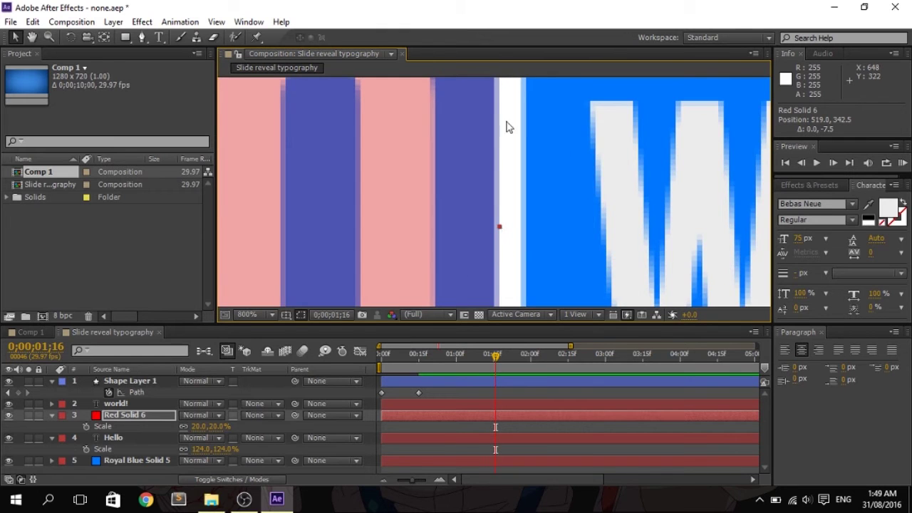
key(slash)
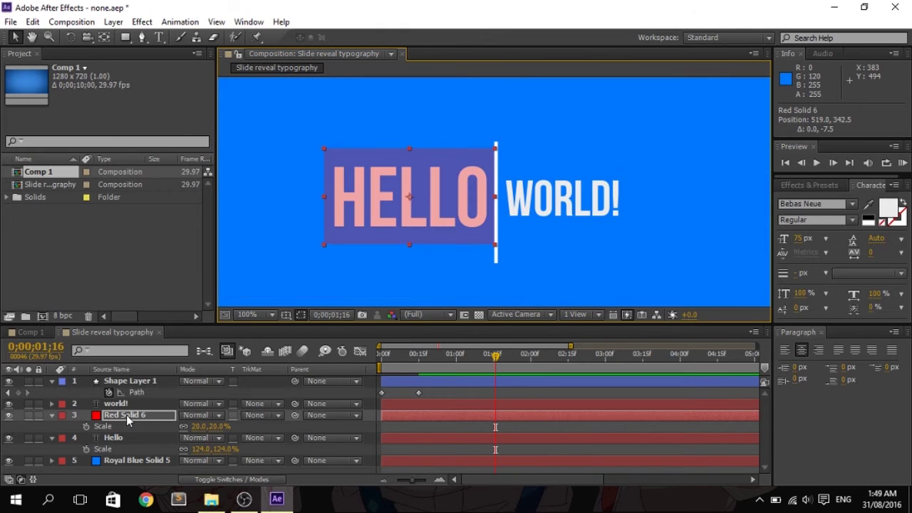
- Duplicate the red box, move the copy above world!, and drag it over WORLD!
click(126, 415)
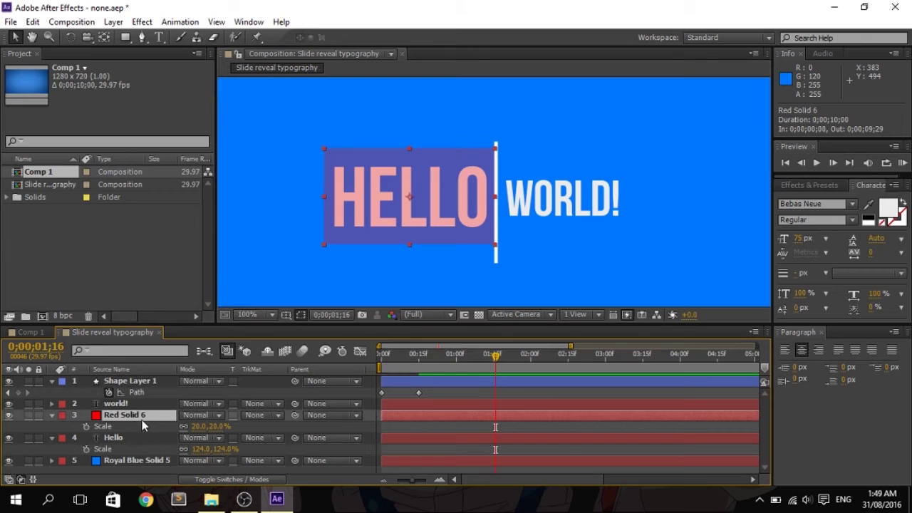
key(ctrl+d)
drag(136, 417, 136, 399)
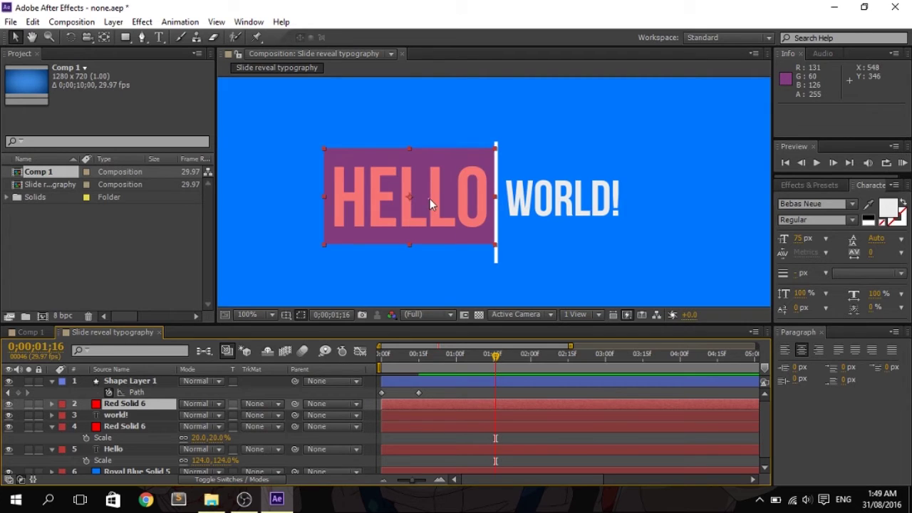
drag(423, 193, 598, 199)
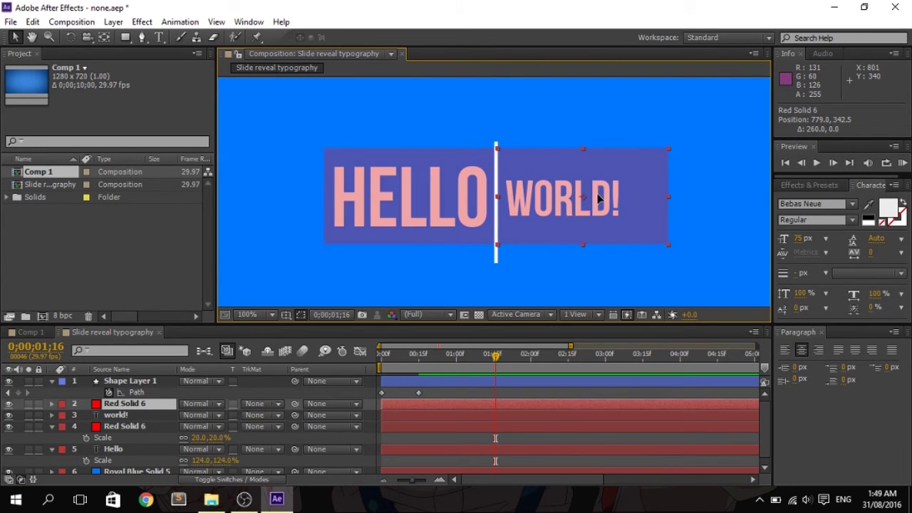
key(period)
key(period)
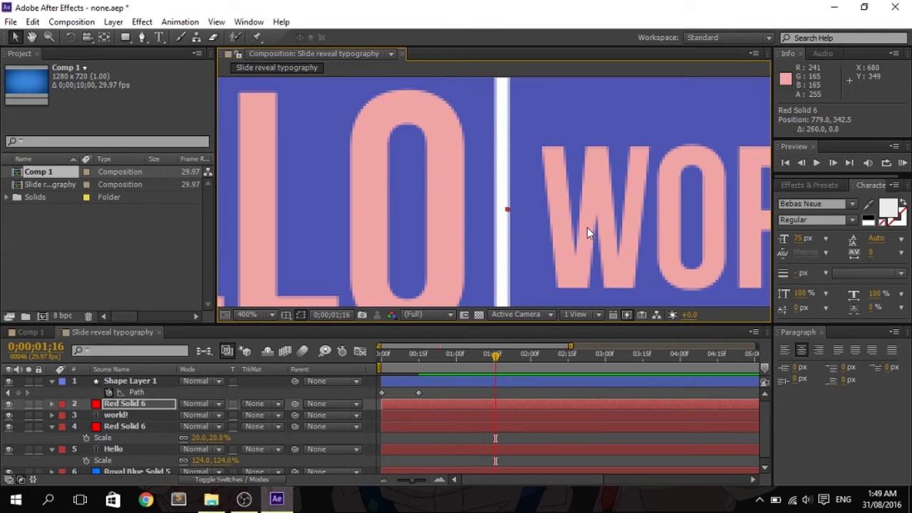
key(comma)
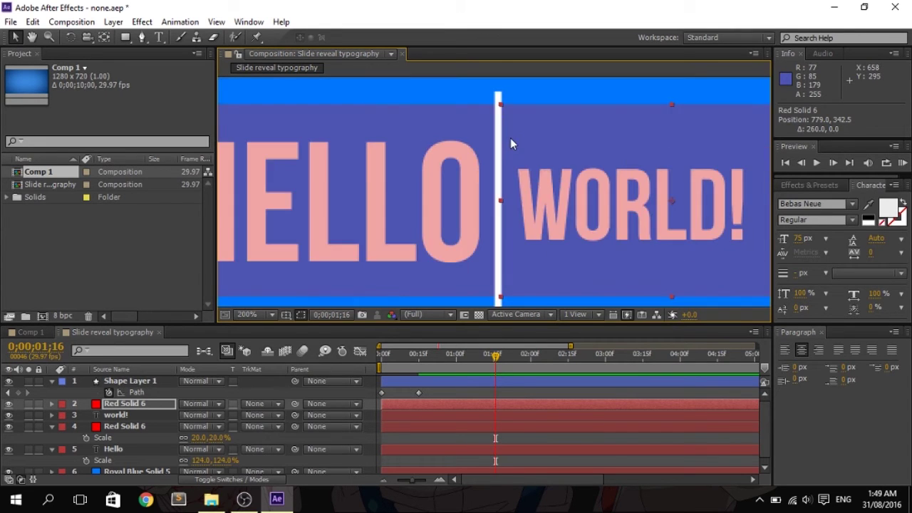
key(comma)
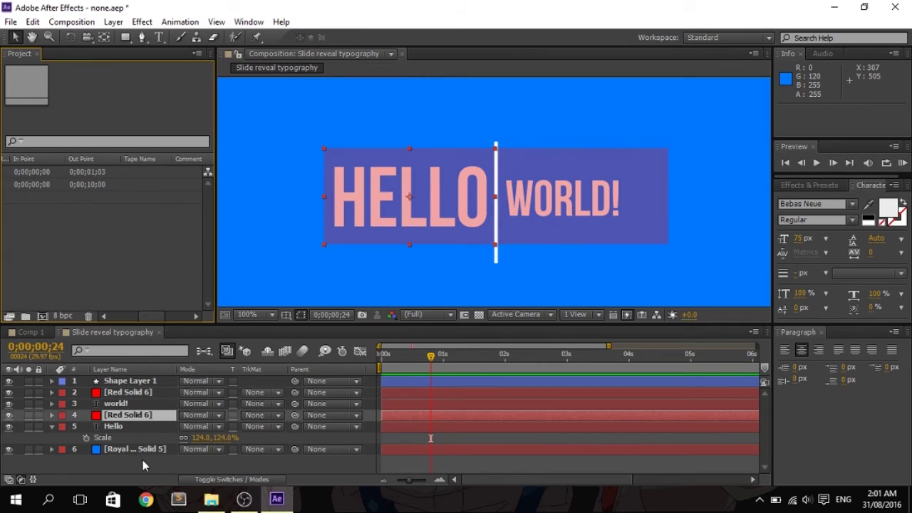
- Rename the two red box solids 'hello' and 'world!' to match their text layers
click(140, 413)
key(Return)
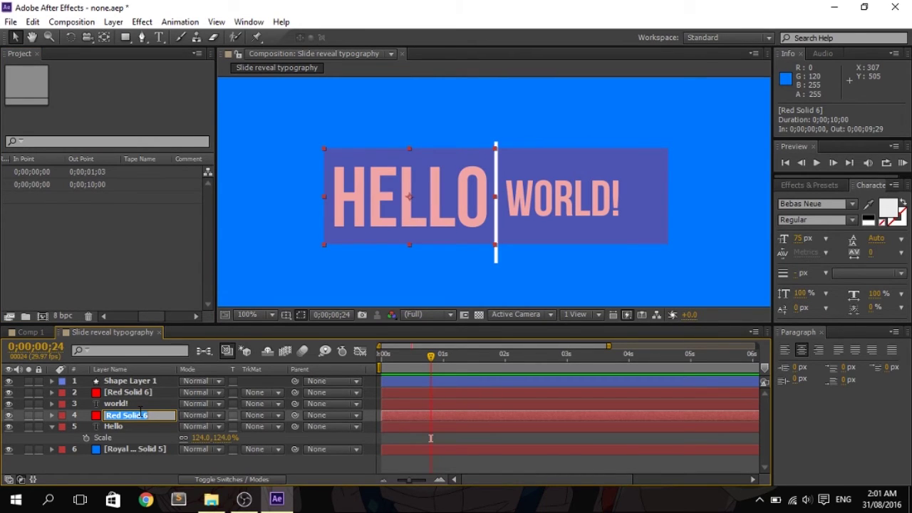
text(hello)
click(150, 393)
text(world!)
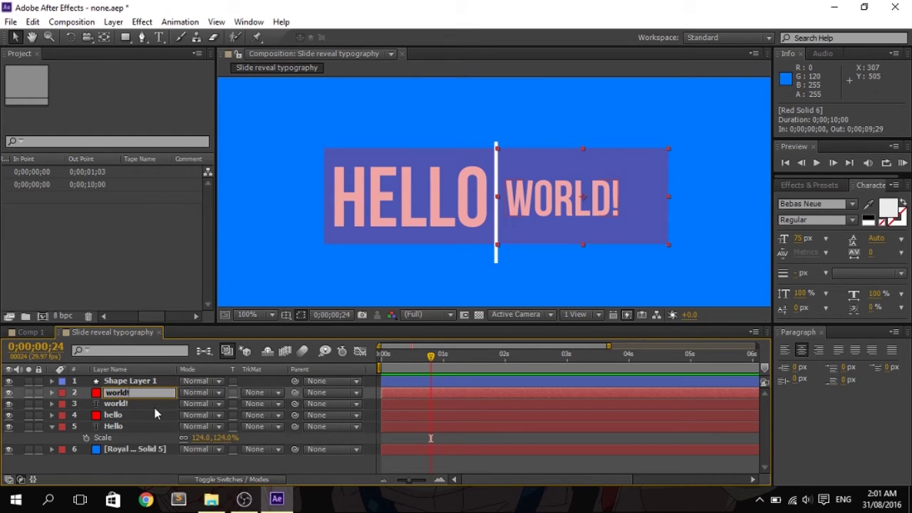
click(154, 408)
click(158, 428)
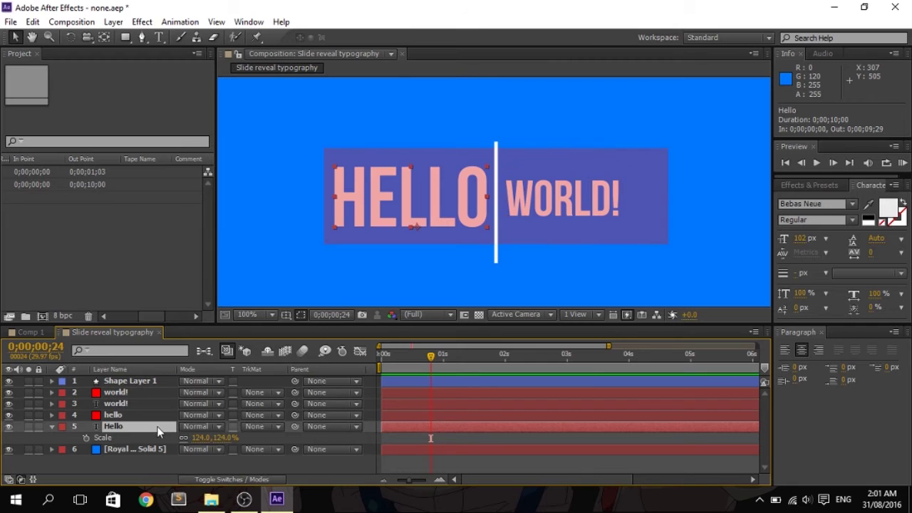
- Set the Hello text layer's track matte to Alpha Matte 'hello'
click(260, 427)
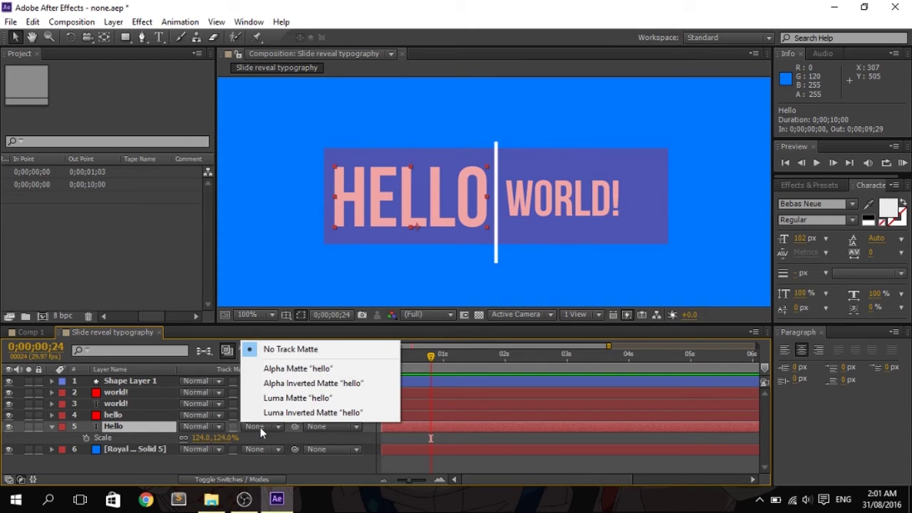
click(184, 425)
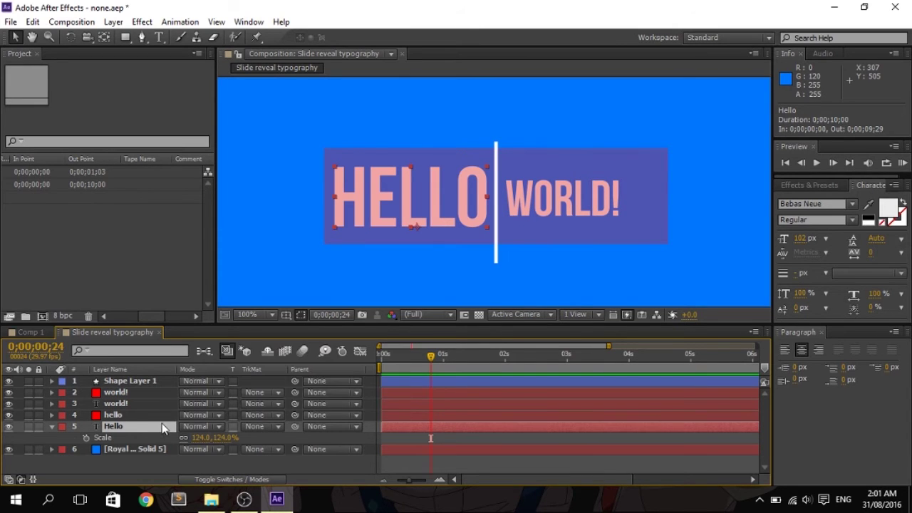
click(272, 428)
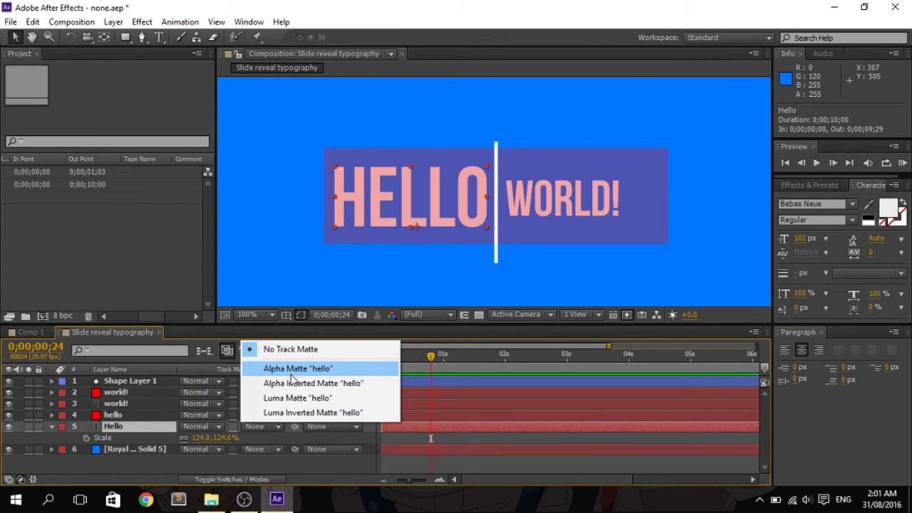
click(292, 369)
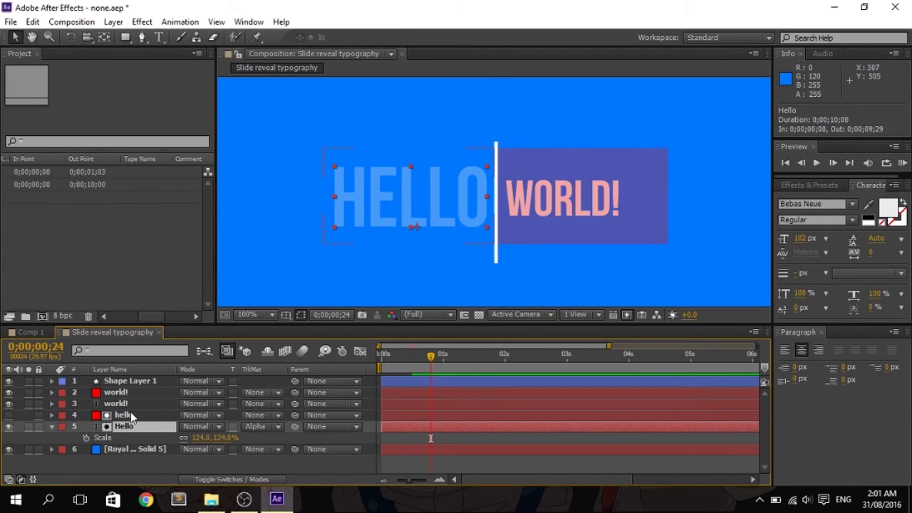
- Set the world! text layer's track matte to Alpha Matte 'world!' and check the layers
click(171, 405)
click(258, 403)
click(299, 345)
click(417, 250)
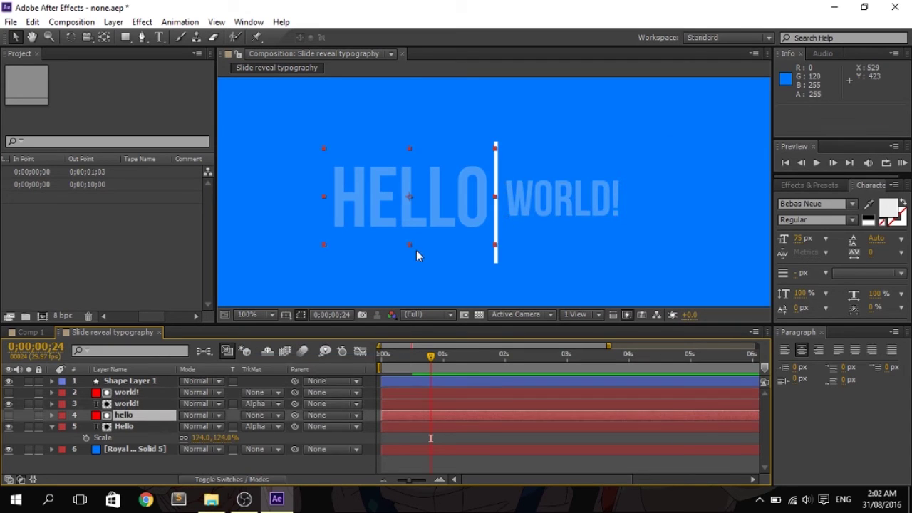
click(139, 428)
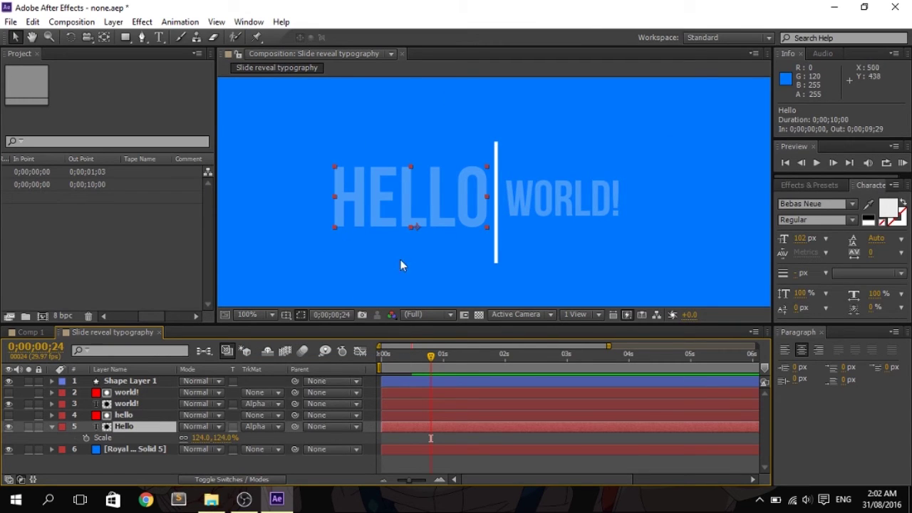
click(146, 396)
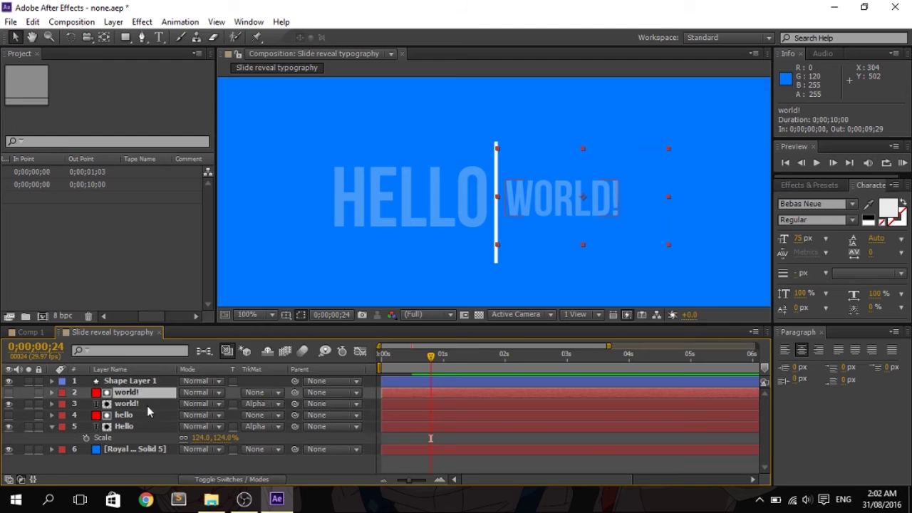
click(147, 413)
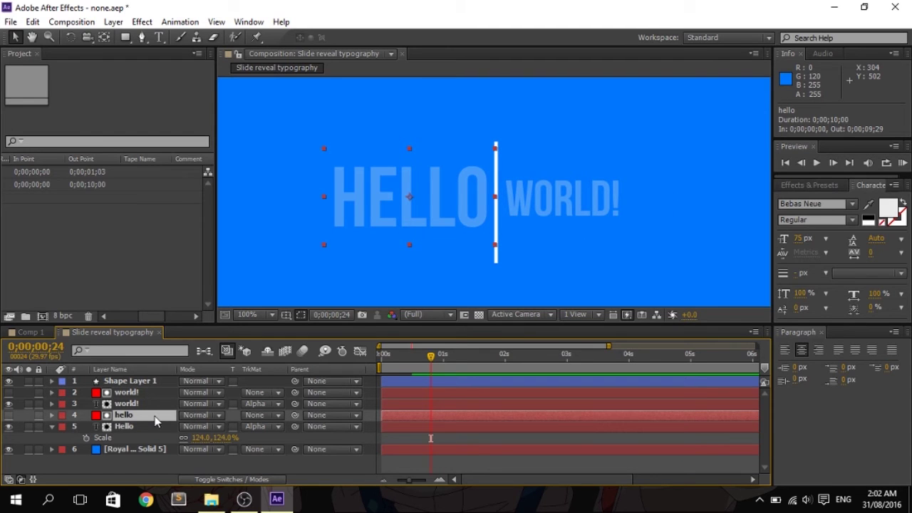
- Show and then hide the Opacity property on the hello and world! solid layers
key(t)
click(147, 394)
key(t)
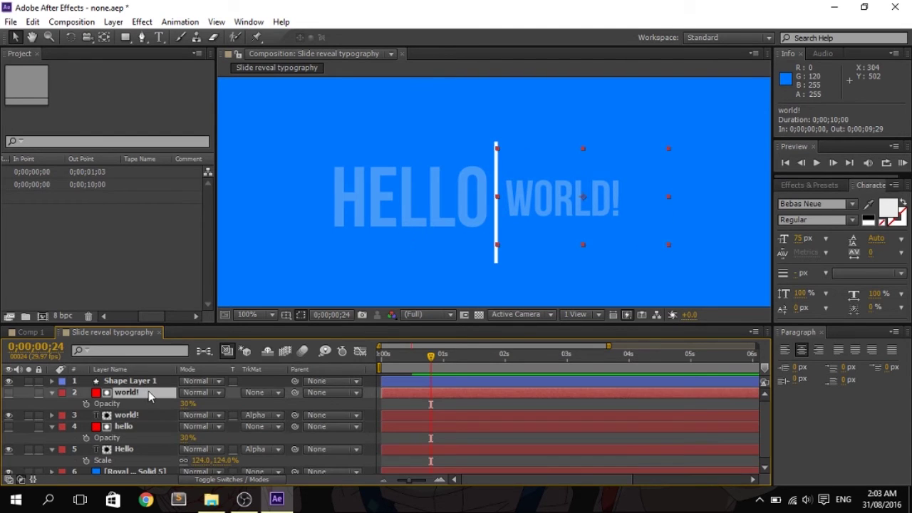
scroll(152, 420, down, 1)
click(152, 420)
key(t)
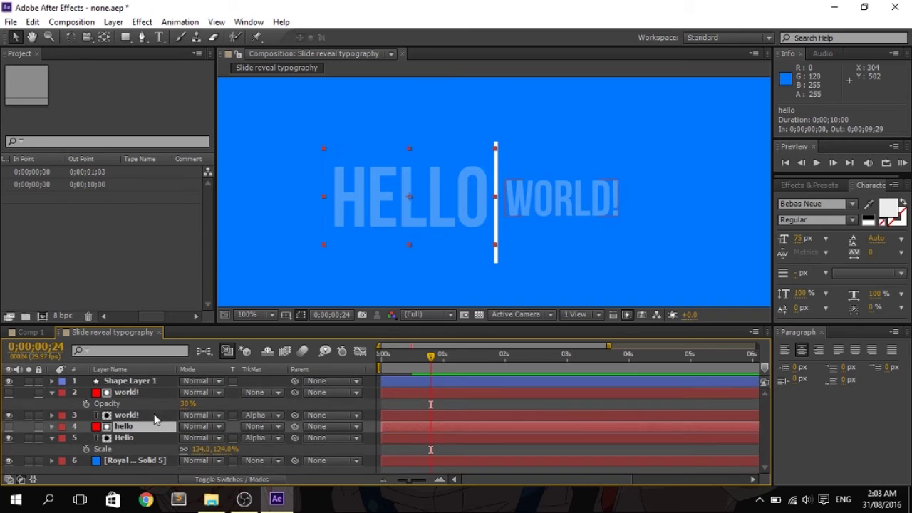
click(154, 392)
key(t)
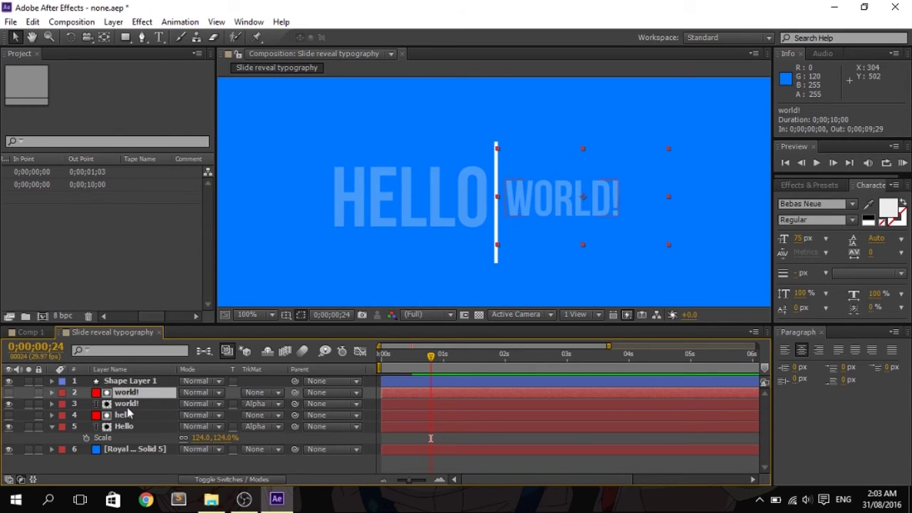
- Raise the hello and world! red matte solids' opacity from 30% to 100%
click(128, 417)
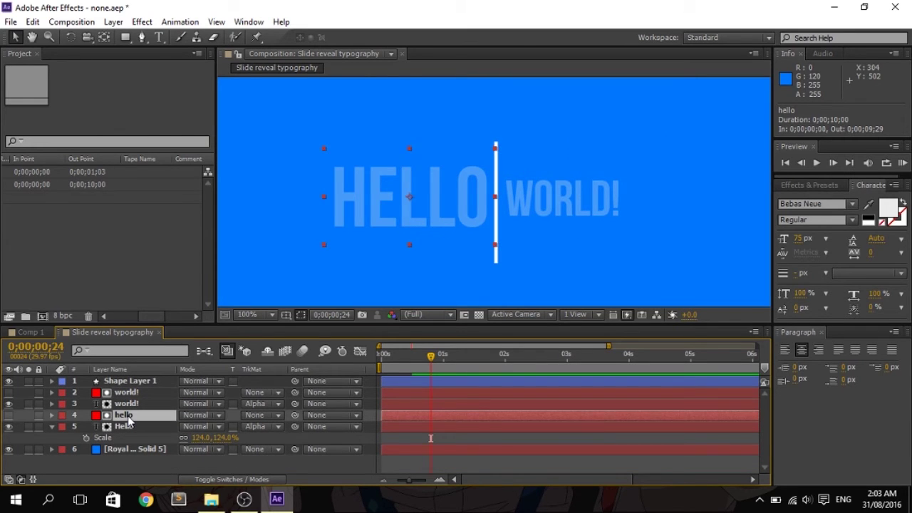
key(t)
drag(187, 426, 367, 436)
click(127, 392)
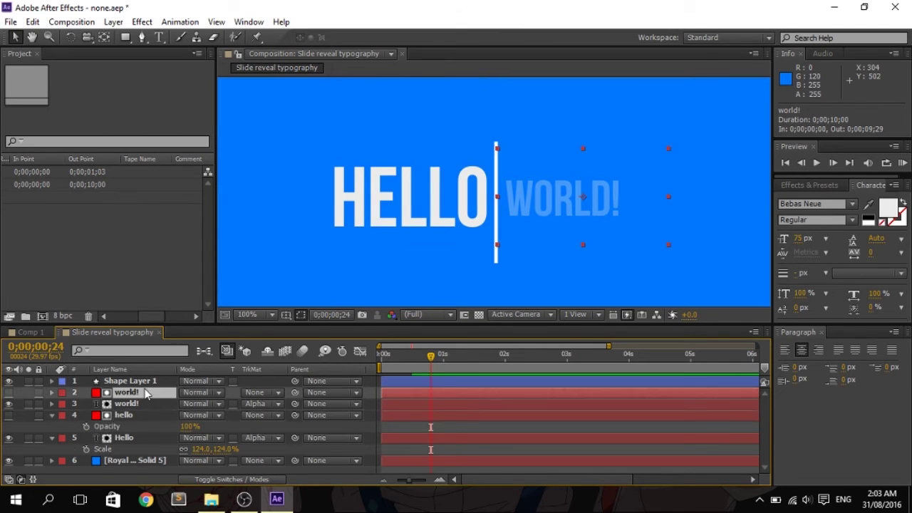
key(t)
drag(192, 404, 411, 406)
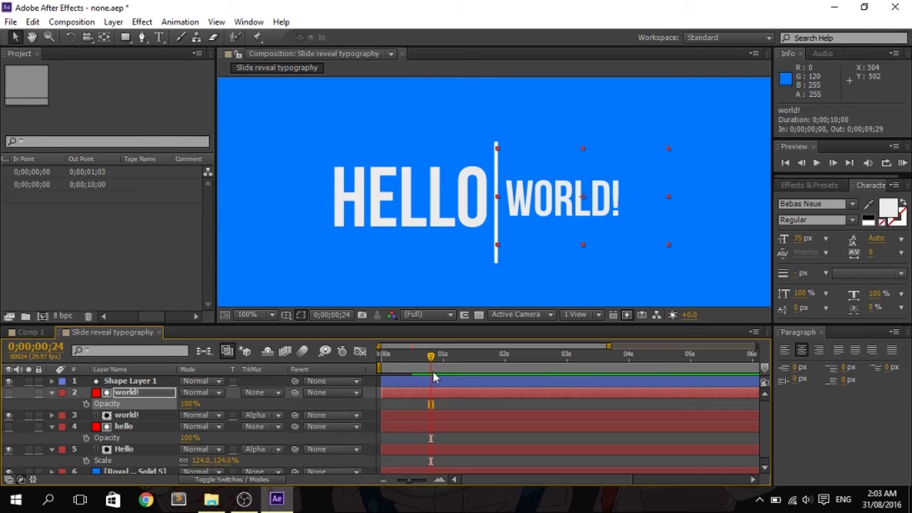
key(t)
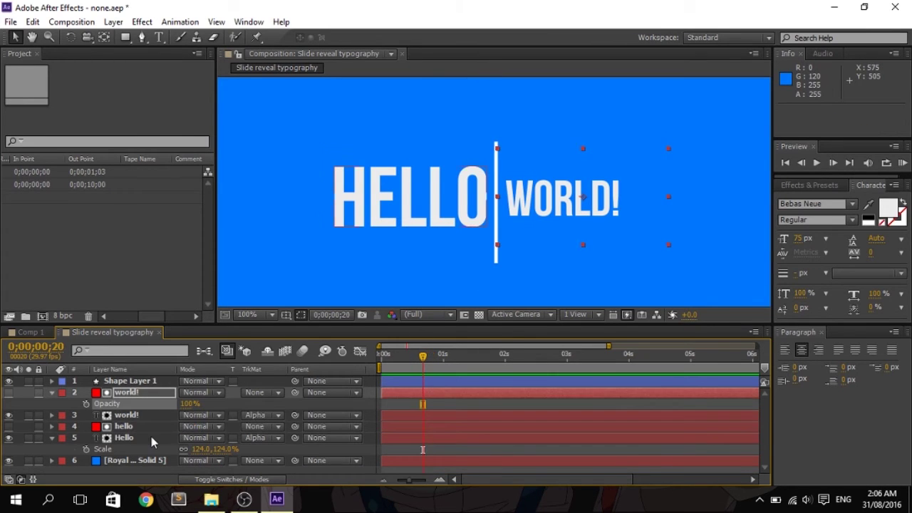
click(151, 436)
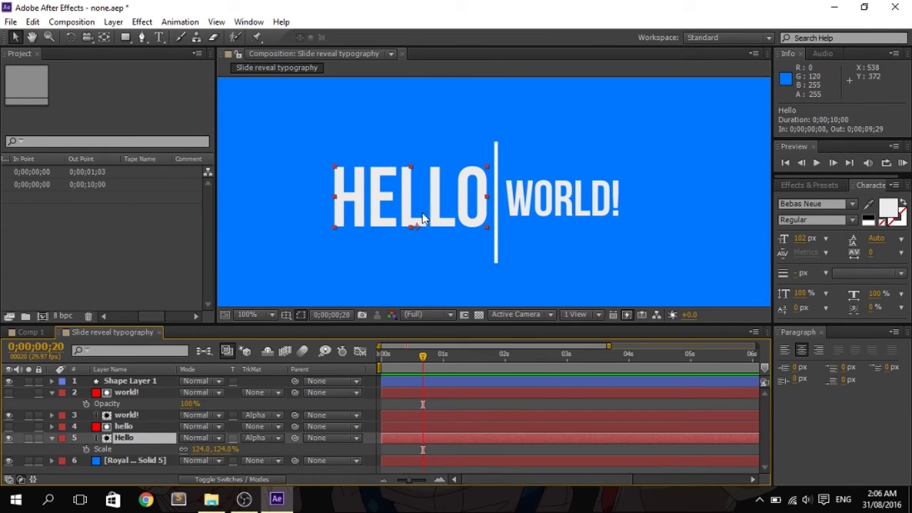
- Test HELLO's matte by sliding it and toggling the red hello solid's visibility
mouse_move(396, 194)
mouse_down()
mouse_move(252, 193)
mouse_move(492, 208)
mouse_move(349, 196)
mouse_move(397, 195)
mouse_up()
click(123, 426)
click(8, 427)
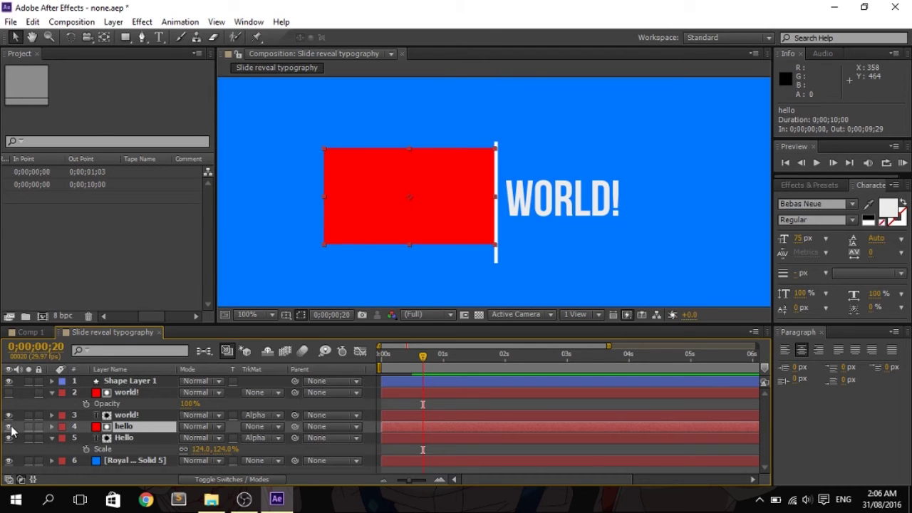
click(123, 437)
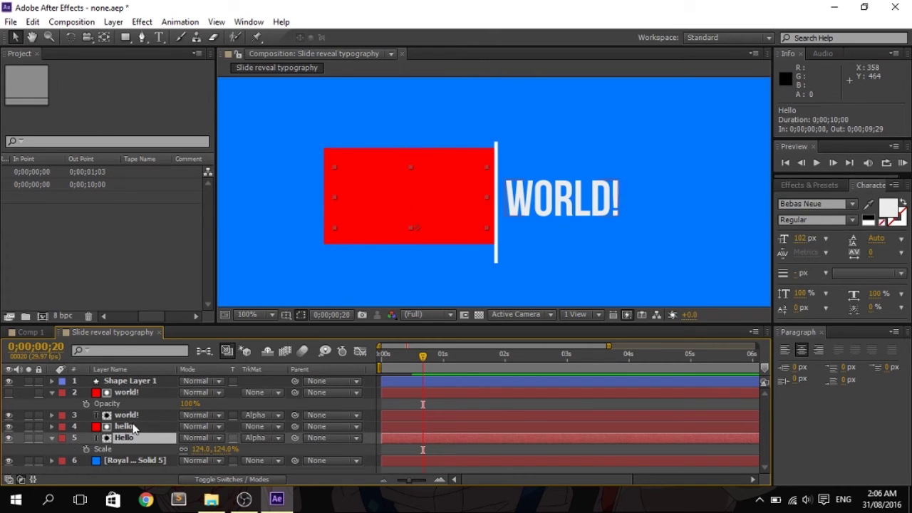
- Slide HELLO behind its matte and back, then nudge WORLD! about 8 px left
click(8, 426)
mouse_move(391, 201)
mouse_down()
mouse_move(270, 208)
mouse_move(390, 214)
mouse_up()
mouse_move(581, 207)
mouse_down()
mouse_move(524, 207)
mouse_move(600, 211)
mouse_move(583, 208)
mouse_up()
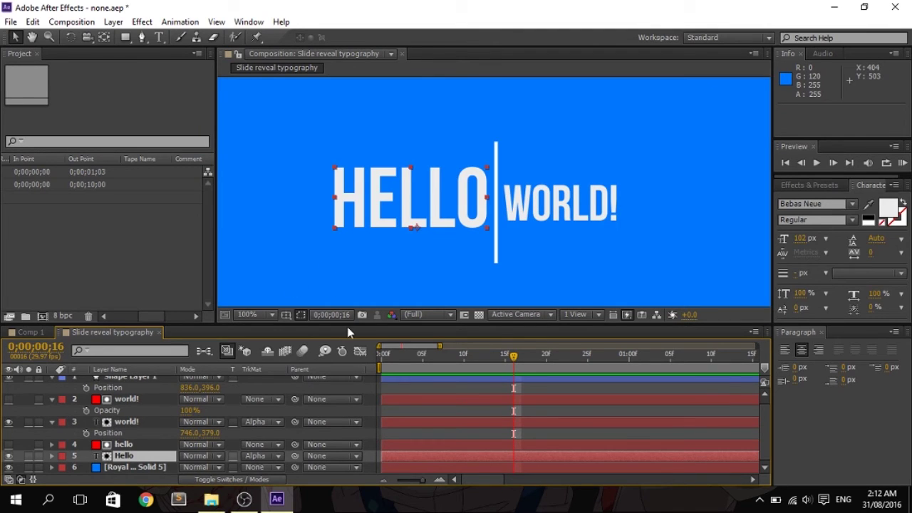
- Keyframe Hello's Position at frame 25, and at frame 15 hidden behind the line at 787,389
key(p)
scroll(188, 446, down, 1)
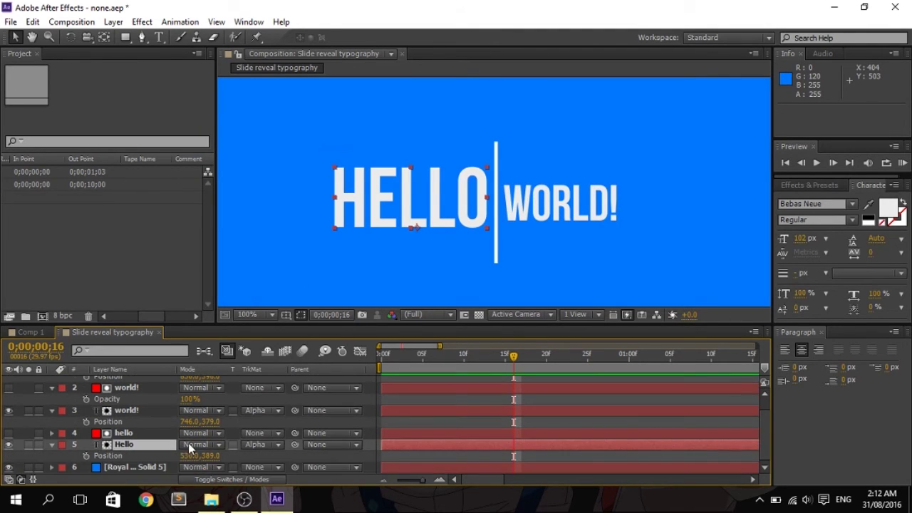
click(86, 456)
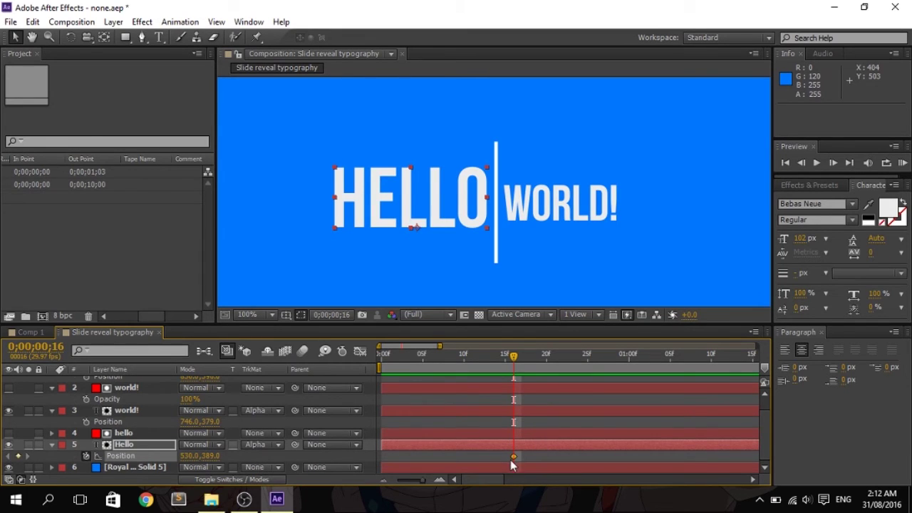
drag(514, 458, 542, 458)
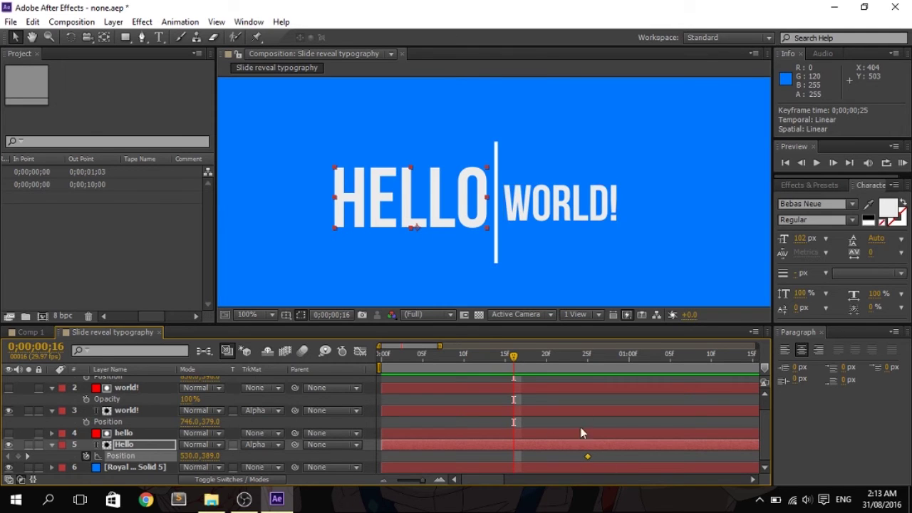
key(Page_Up)
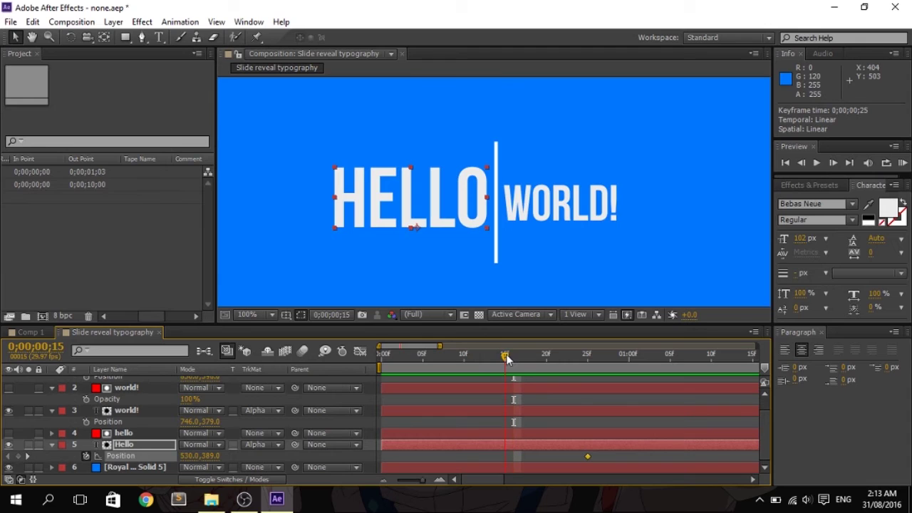
click(19, 457)
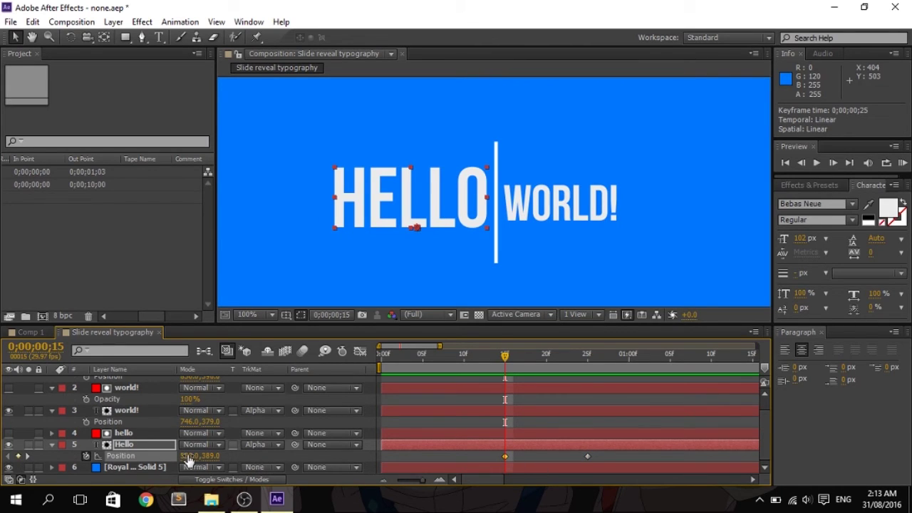
drag(189, 461, 375, 469)
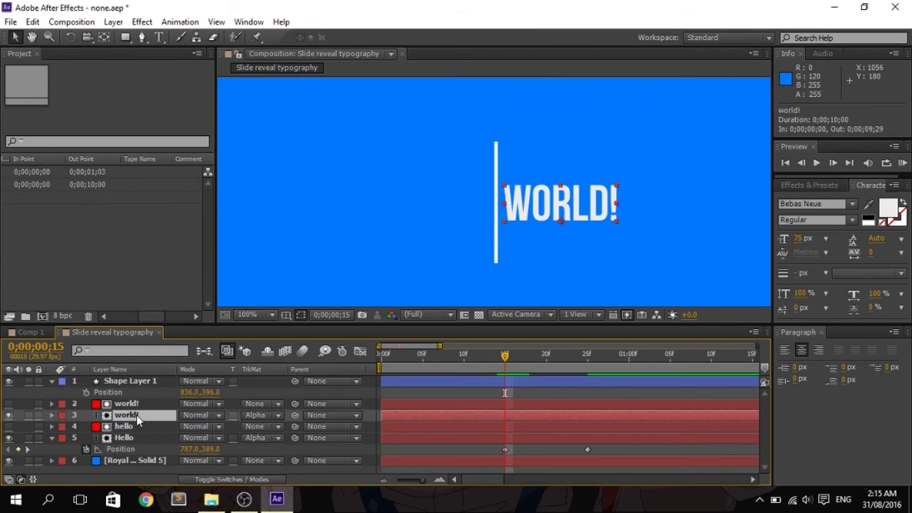
key(p)
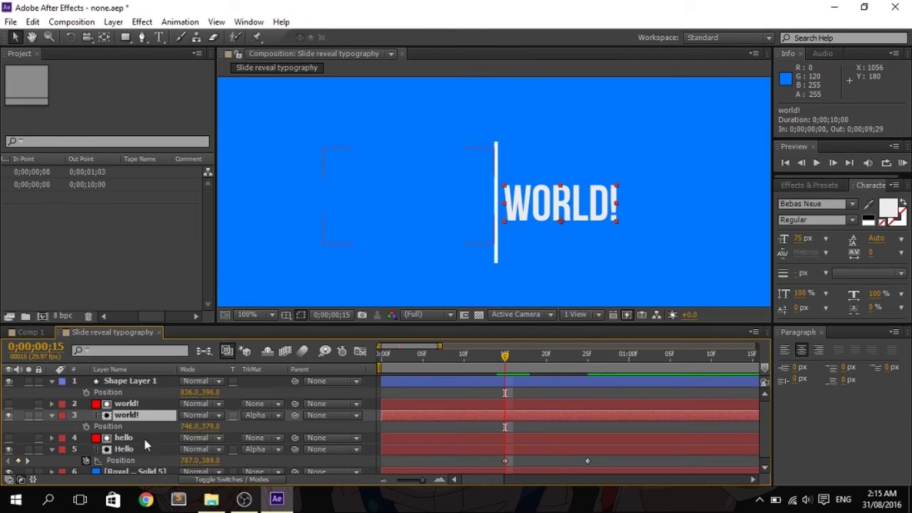
- Add a world! Position keyframe and move it to 1 second
drag(505, 360, 596, 375)
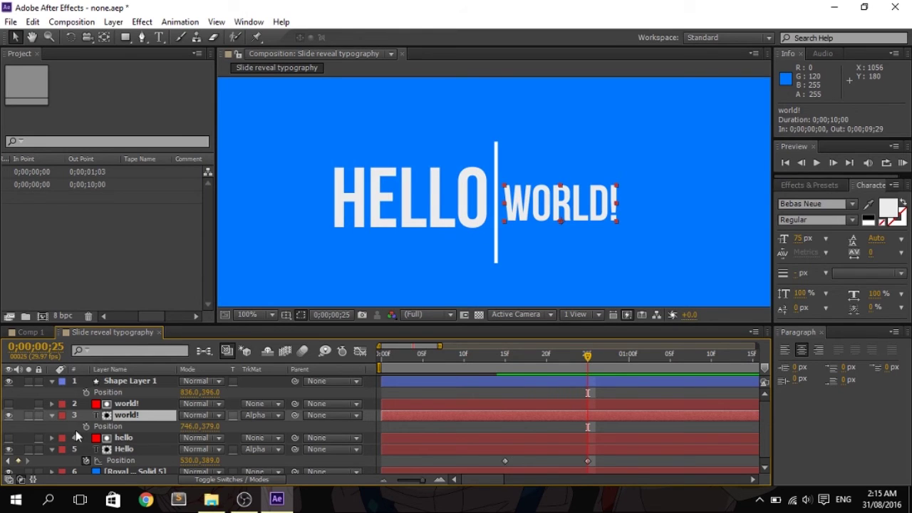
drag(603, 358, 546, 359)
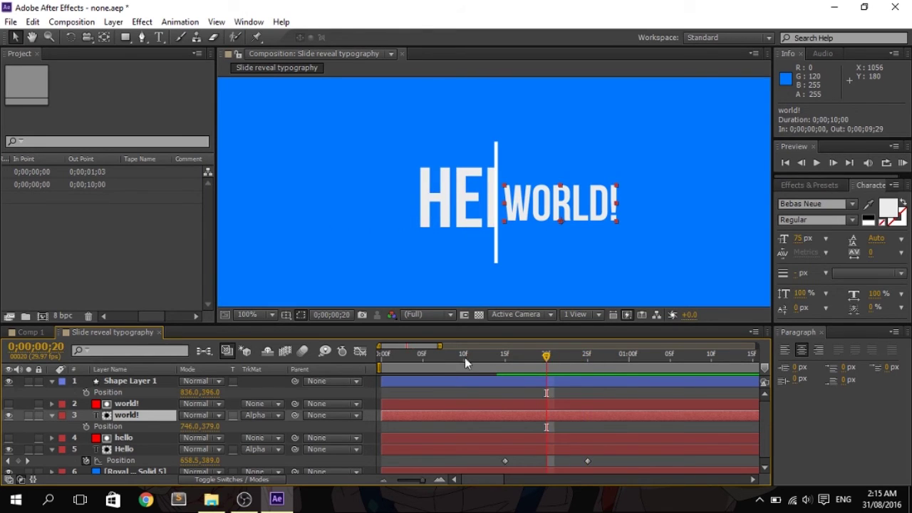
click(85, 427)
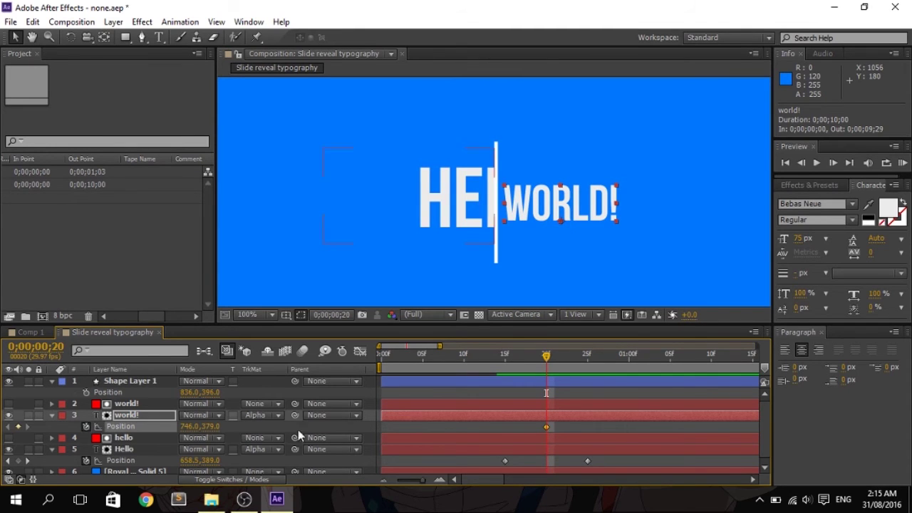
drag(547, 357, 629, 365)
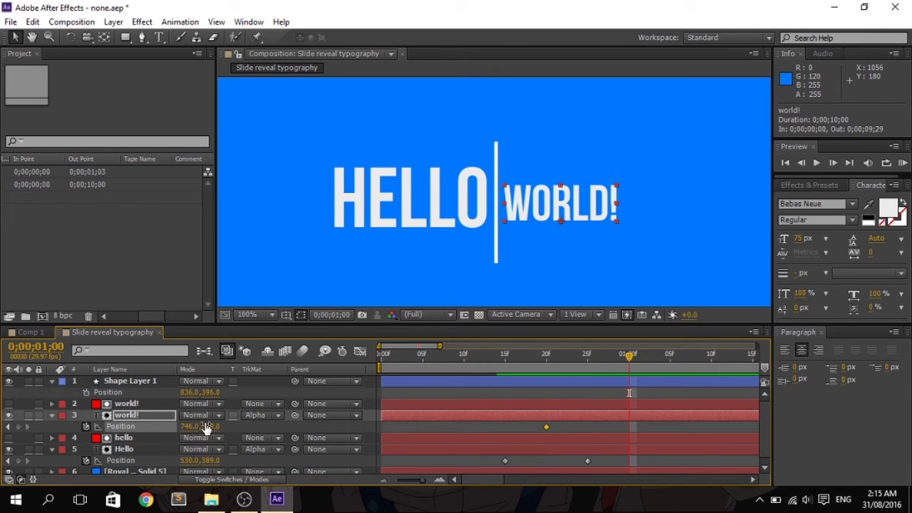
click(546, 427)
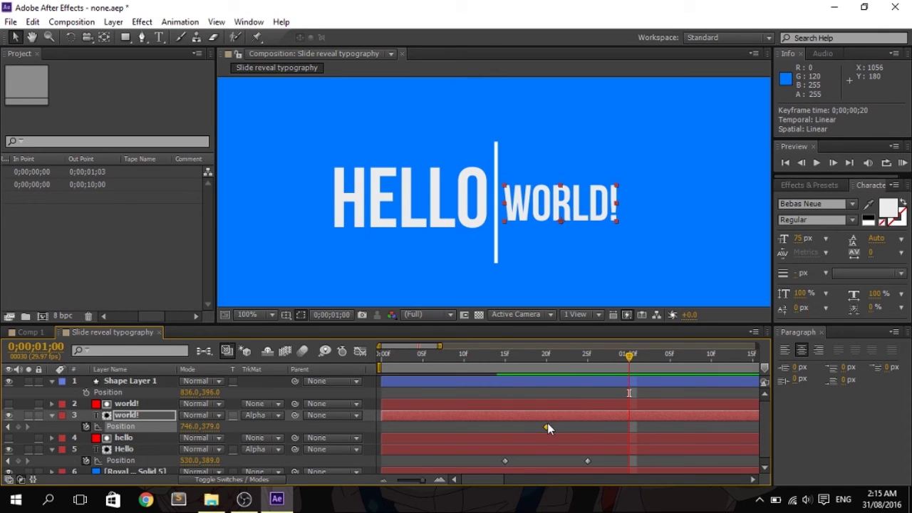
drag(612, 429, 628, 430)
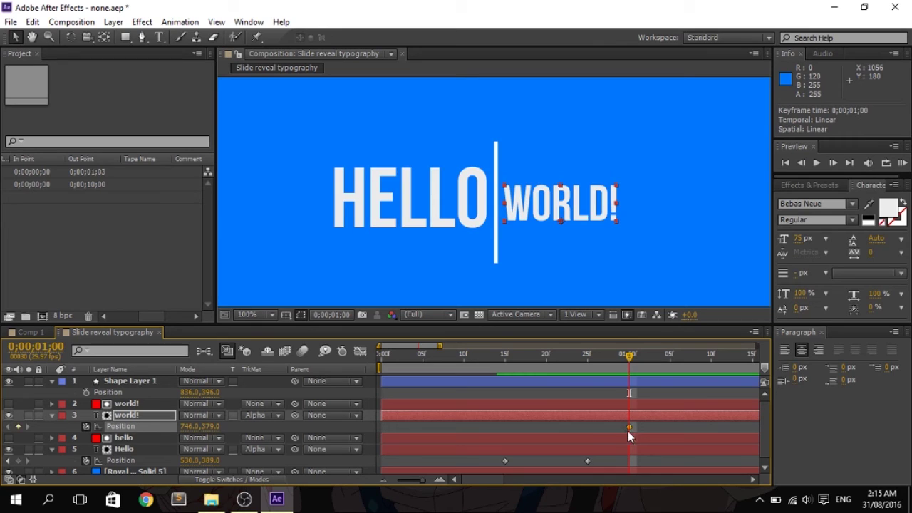
- Add a frame 21 world! keyframe with WORLD! hidden behind the line, then preview the reveal
click(624, 356)
drag(623, 360, 557, 369)
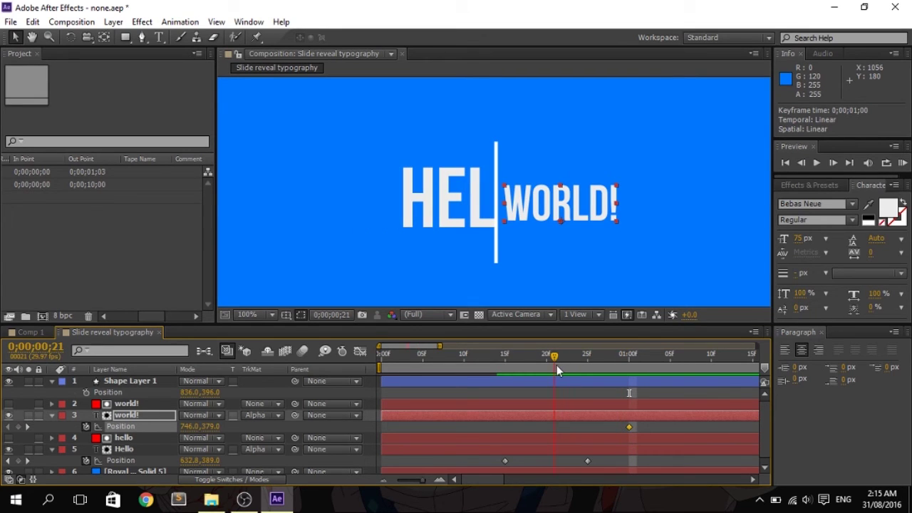
click(18, 426)
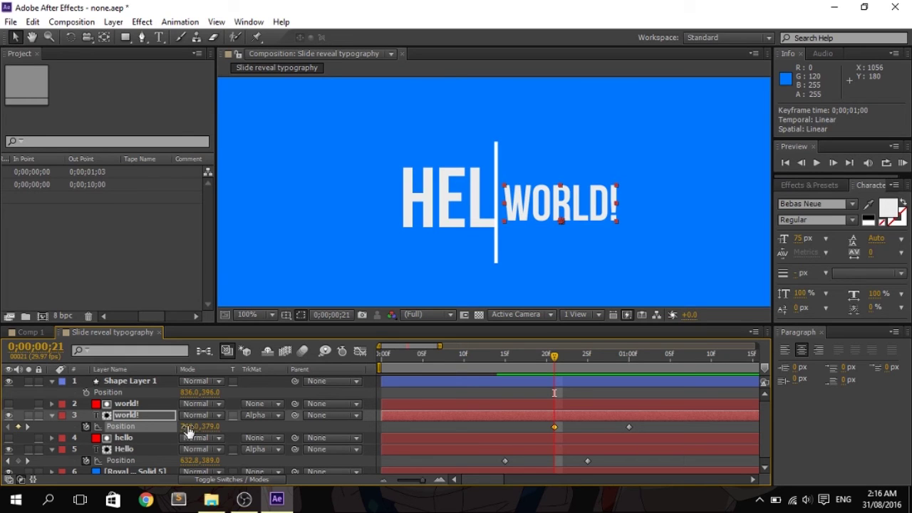
drag(186, 426, 55, 420)
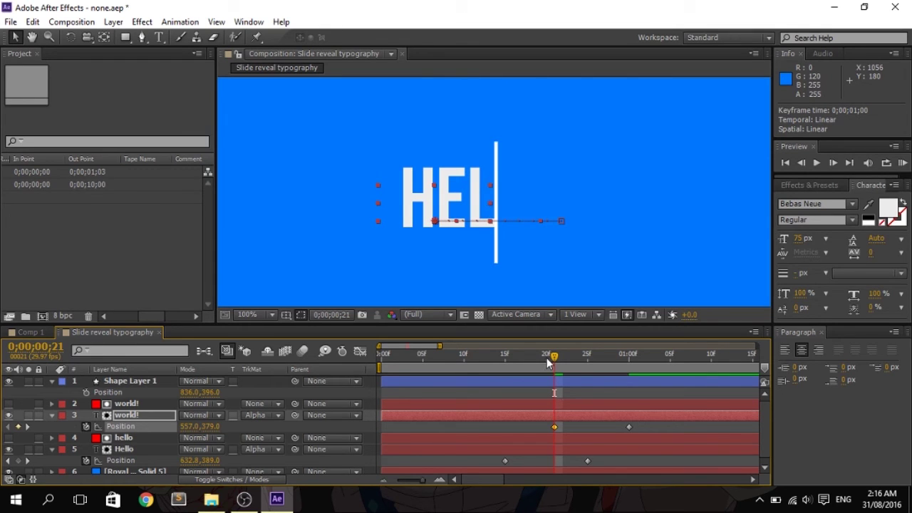
drag(550, 355, 627, 367)
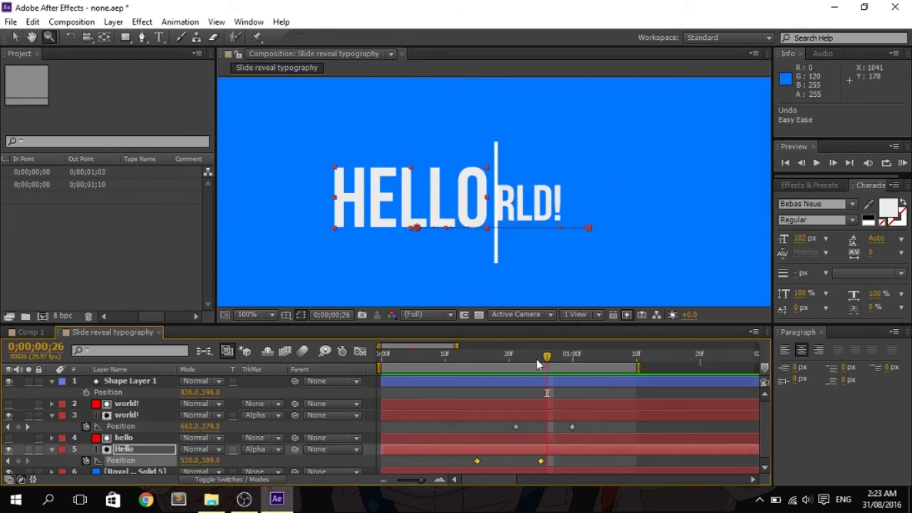
mouse_move(536, 359)
mouse_down()
mouse_move(452, 357)
mouse_move(571, 368)
mouse_move(482, 379)
mouse_move(538, 376)
mouse_up()
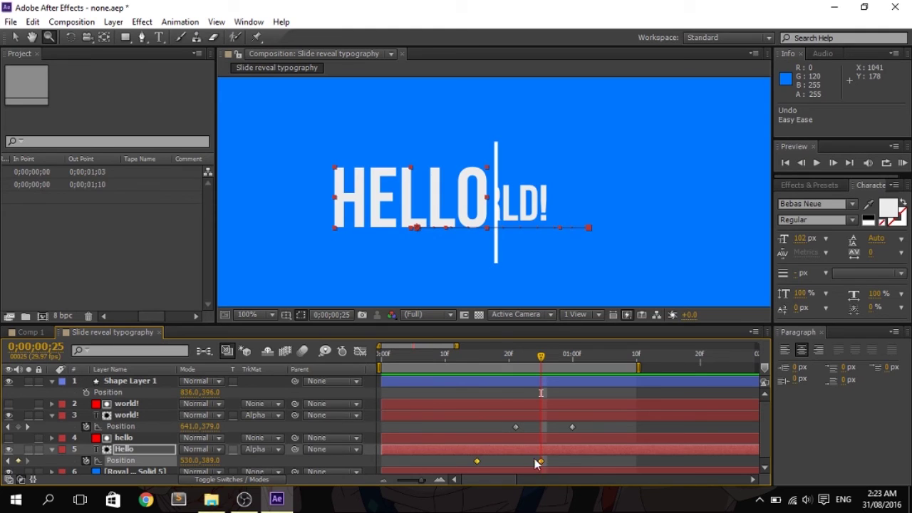
- Apply Easy Ease to the Hello and world! Position keyframes and preview the result
drag(561, 456, 461, 466)
drag(539, 356, 509, 367)
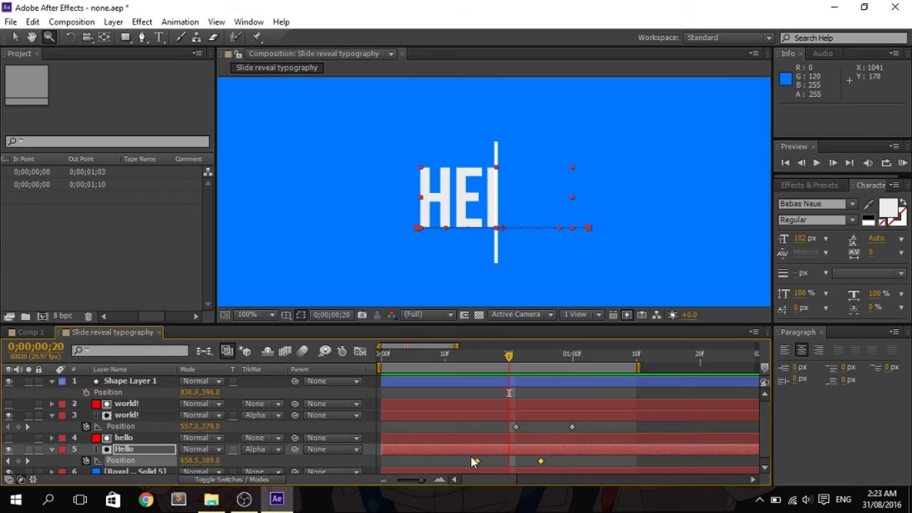
key(F9)
drag(594, 430, 503, 423)
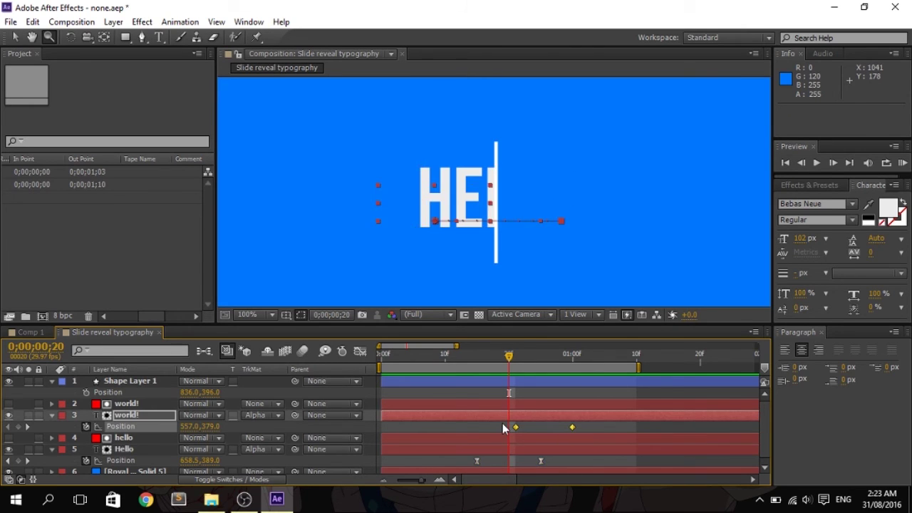
key(F9)
drag(529, 354, 457, 367)
key(space)
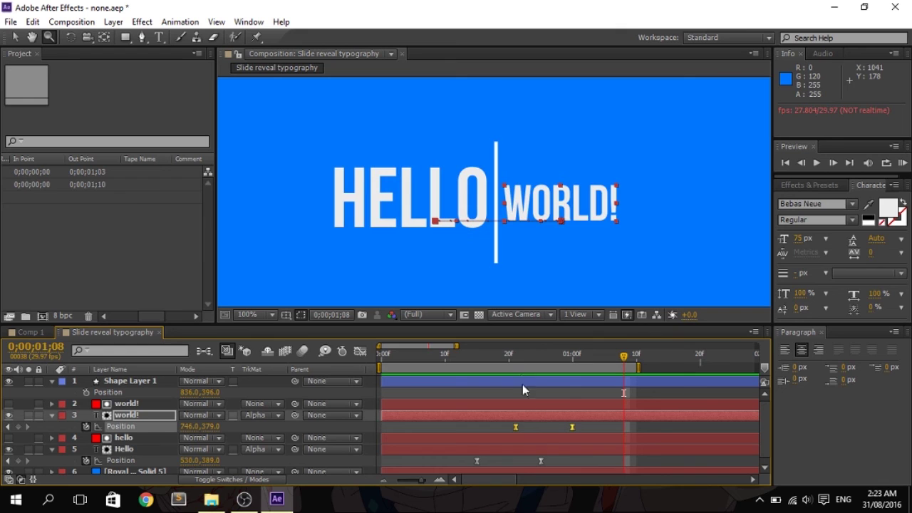
- Squeeze the four text Position keyframes closer so WORLD! slides between frames 19 and 25
drag(582, 426, 522, 448)
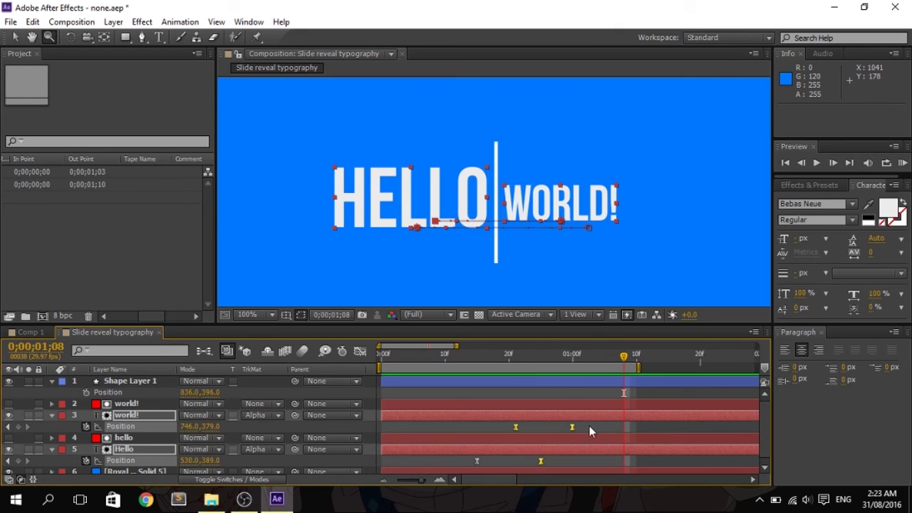
key(ctrl+z)
drag(456, 423, 569, 471)
drag(553, 428, 522, 428)
mouse_move(516, 356)
mouse_down()
mouse_move(464, 368)
mouse_move(521, 364)
mouse_up()
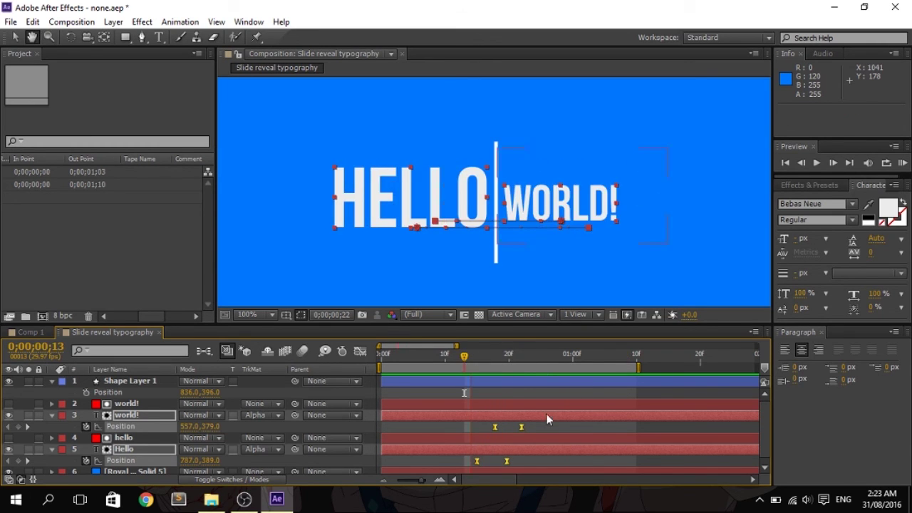
drag(524, 427, 538, 427)
key(space)
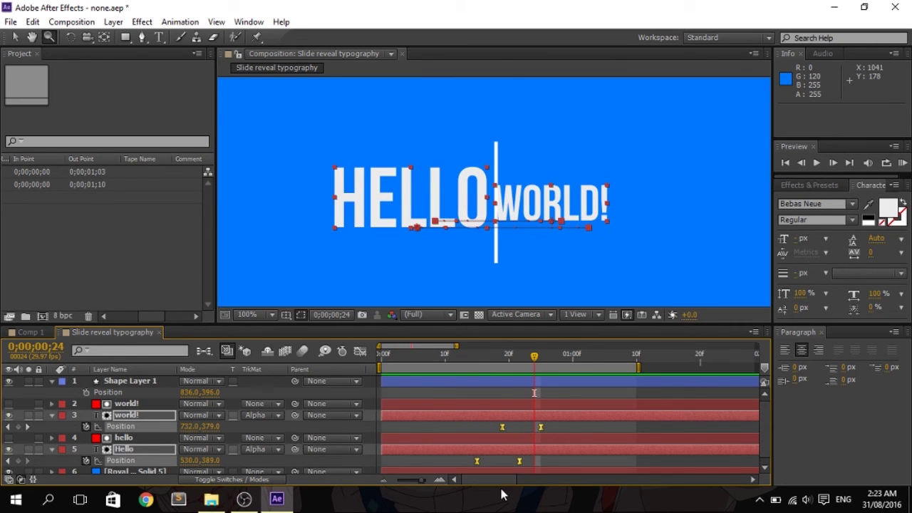
- Easy-ease Shape Layer 1's Path keyframes and shift the four text Position keyframes earlier
click(149, 383)
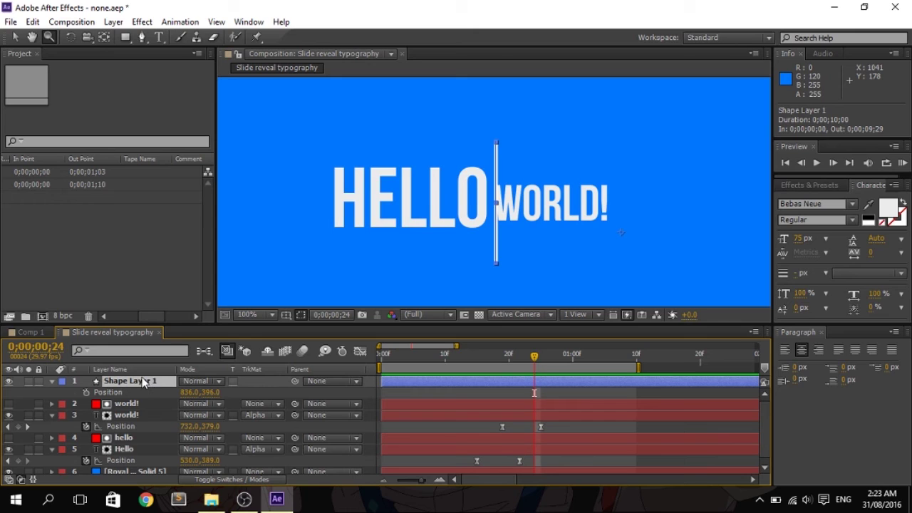
key(u)
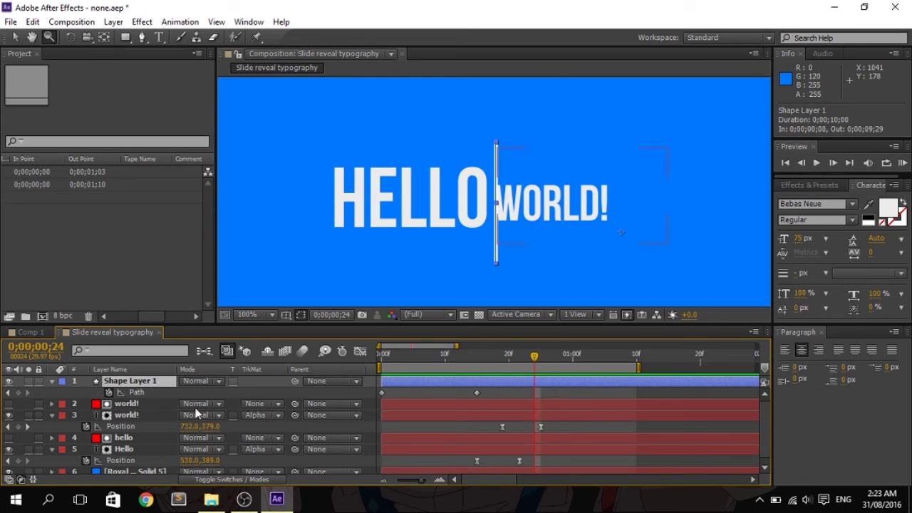
click(477, 393)
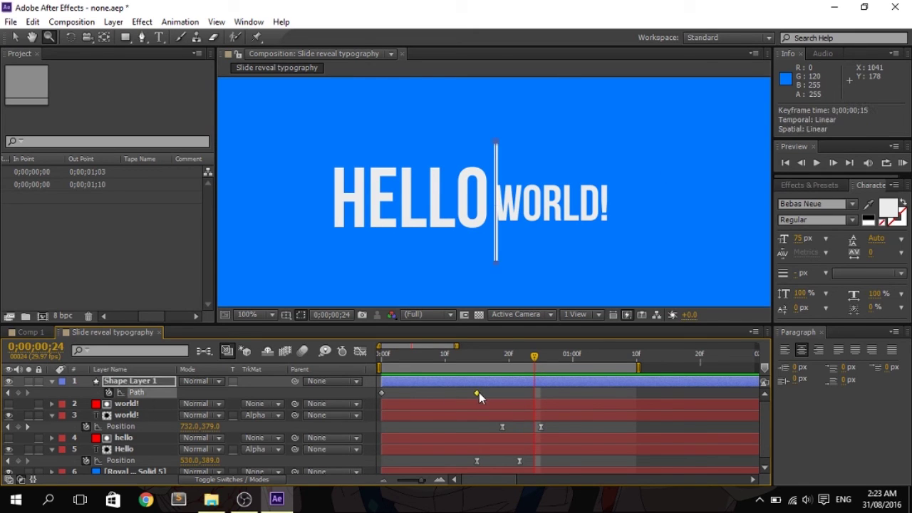
drag(438, 397, 378, 390)
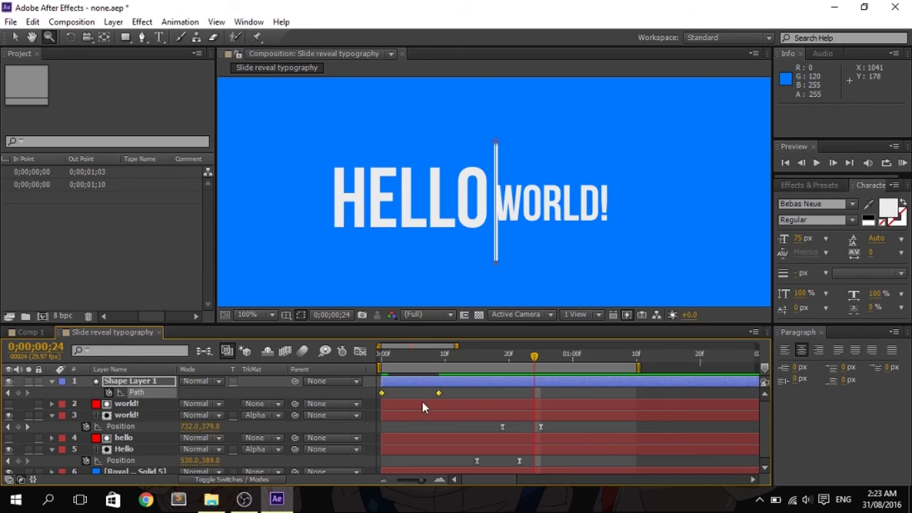
click(439, 393)
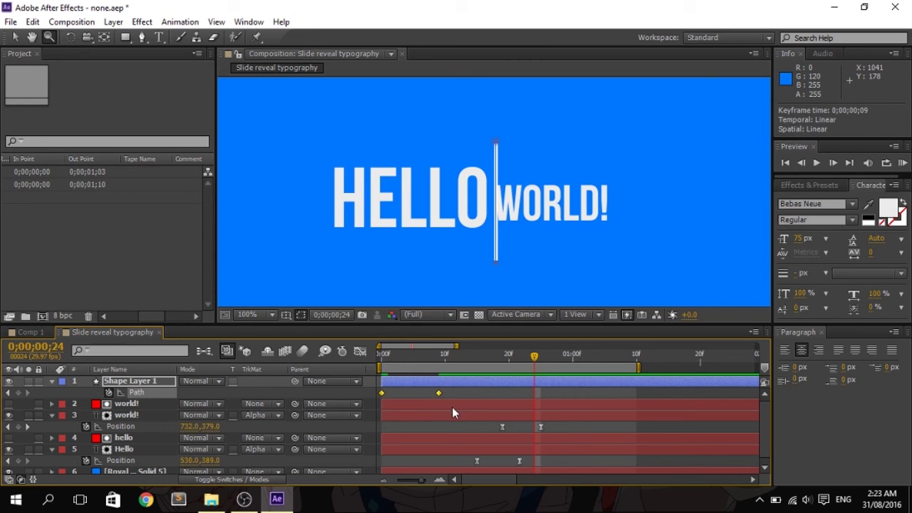
key(F9)
drag(565, 423, 457, 461)
drag(540, 428, 498, 425)
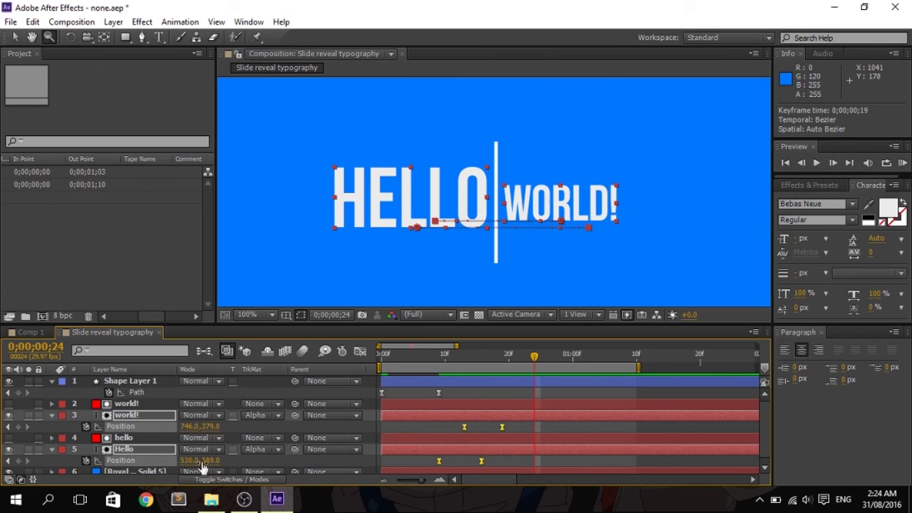
click(412, 356)
drag(413, 360, 387, 365)
key(space)
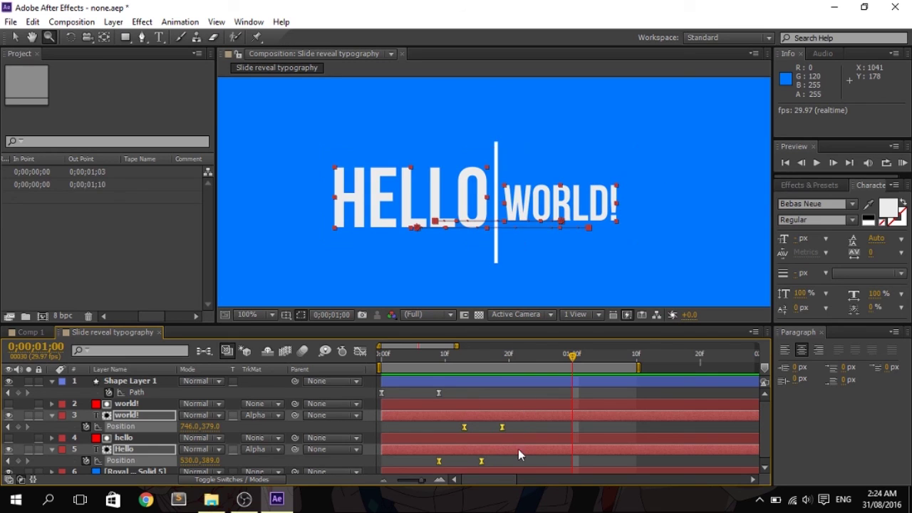
drag(520, 457, 415, 469)
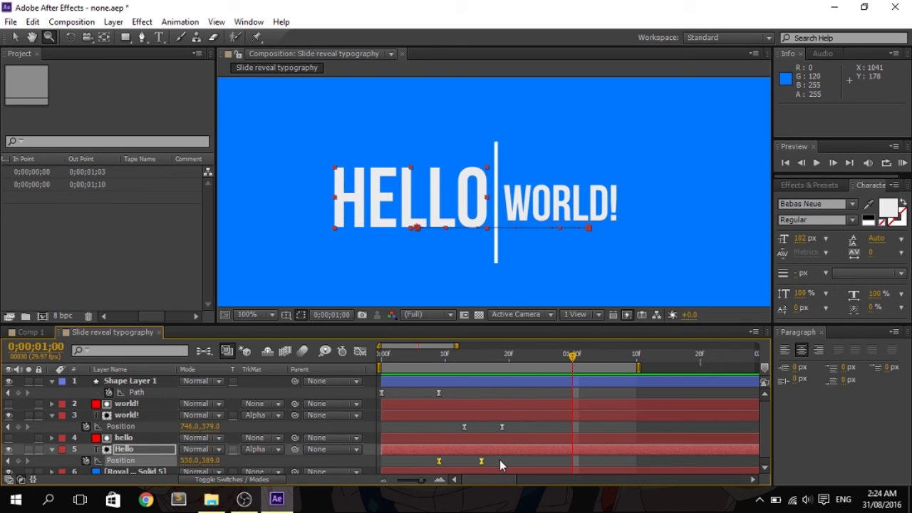
drag(507, 459, 420, 472)
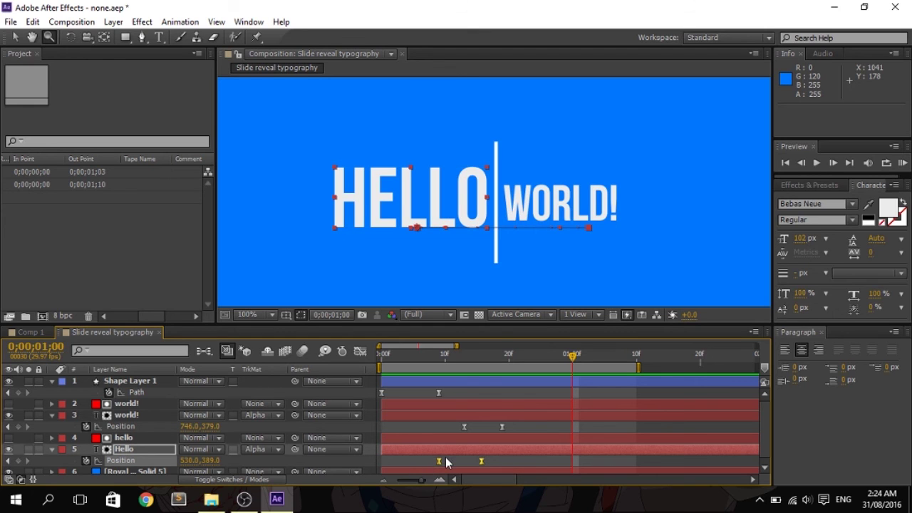
click(360, 354)
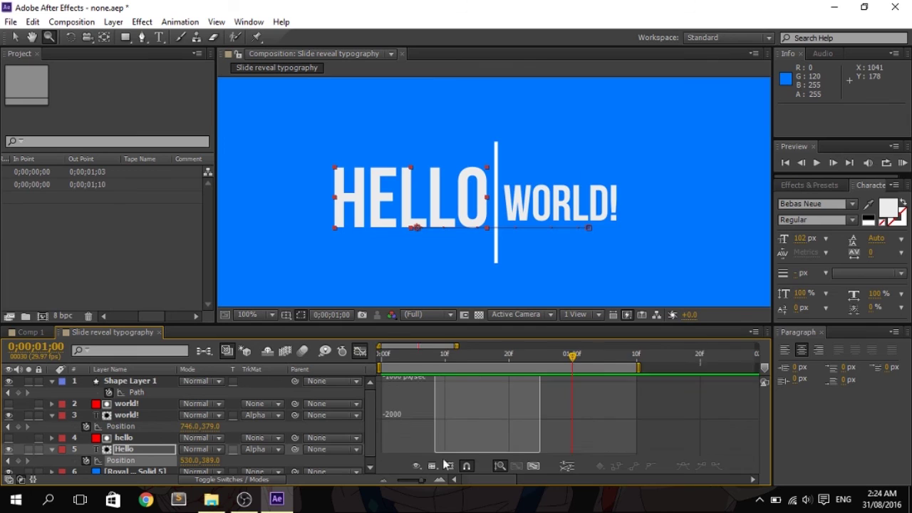
- In the speed graph, extend Hello Position's end keyframe influence to 100% for a slow settle
click(474, 446)
click(546, 444)
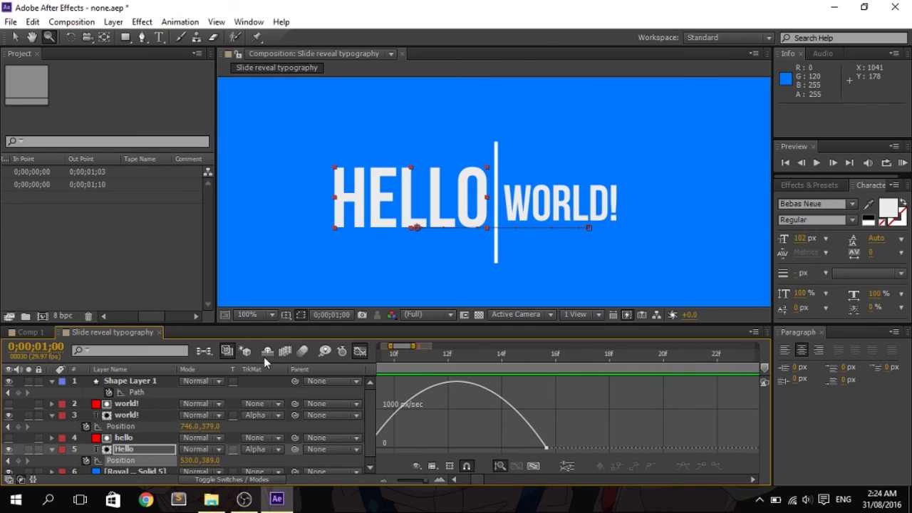
key(v)
click(546, 447)
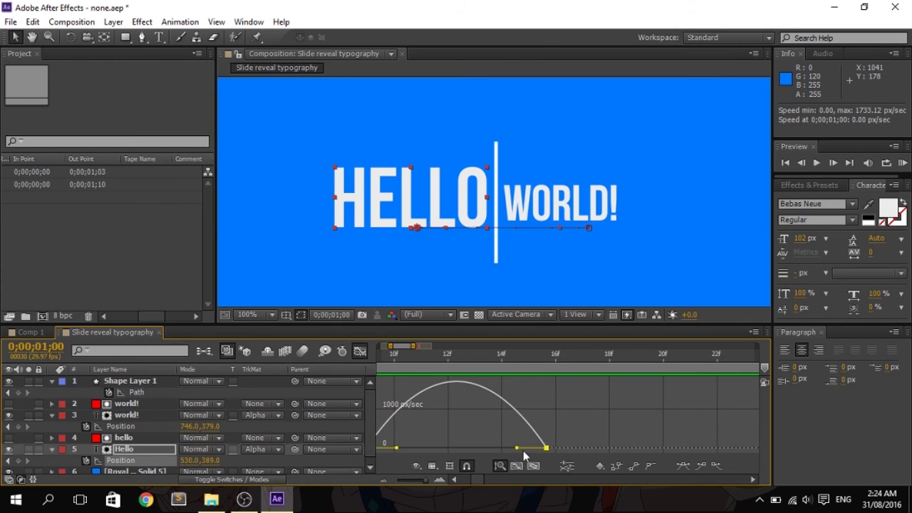
click(432, 466)
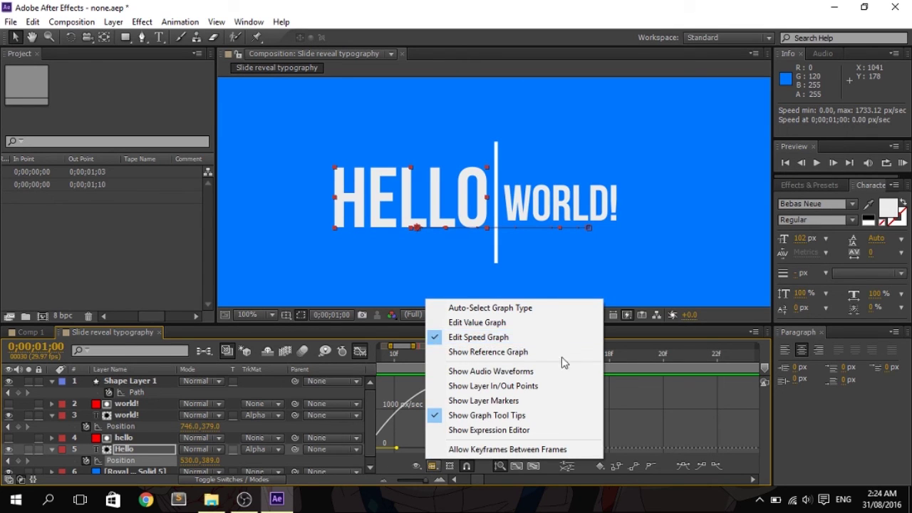
click(523, 339)
click(545, 448)
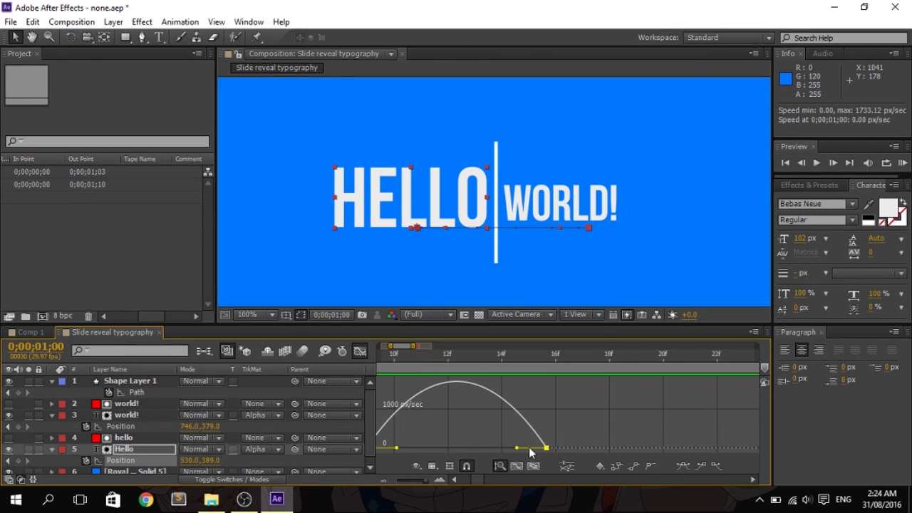
drag(519, 451, 472, 434)
key(shift+F3)
- Extend world! Position's end keyframe influence to 100% for a slow finish
drag(690, 437, 451, 427)
click(360, 352)
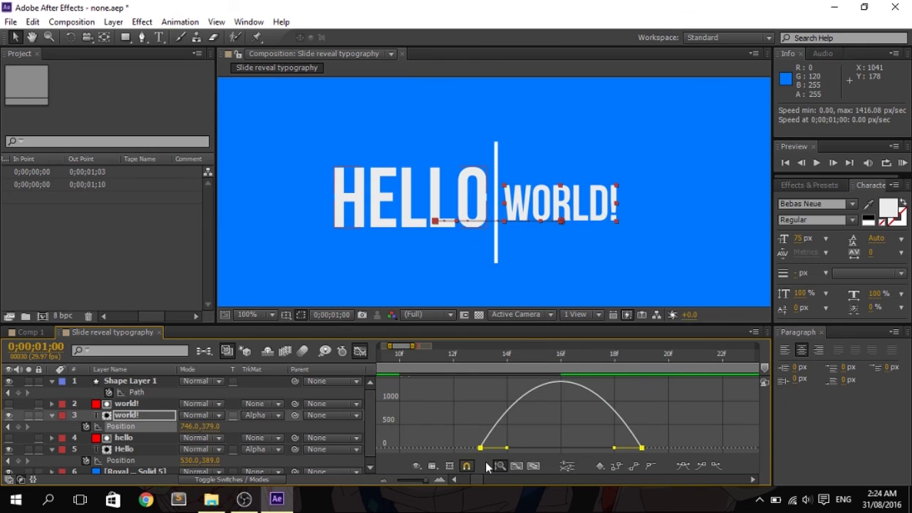
drag(613, 451, 561, 449)
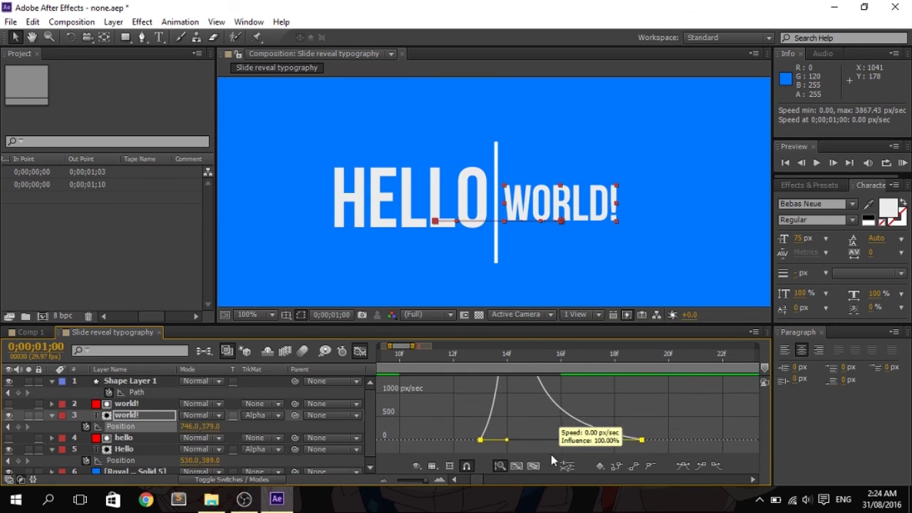
click(143, 386)
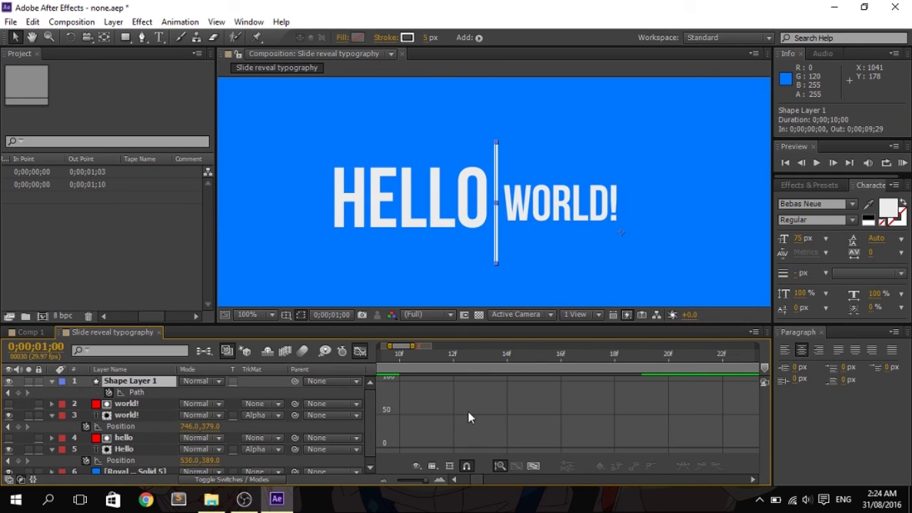
- Set the line Path's end keyframe influence to 100%, then maximize the timeline panel
click(363, 352)
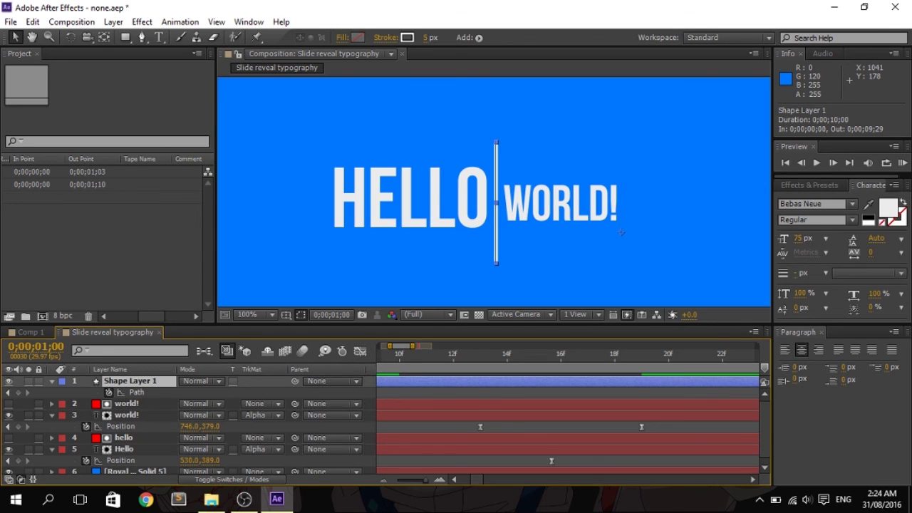
drag(476, 484, 456, 484)
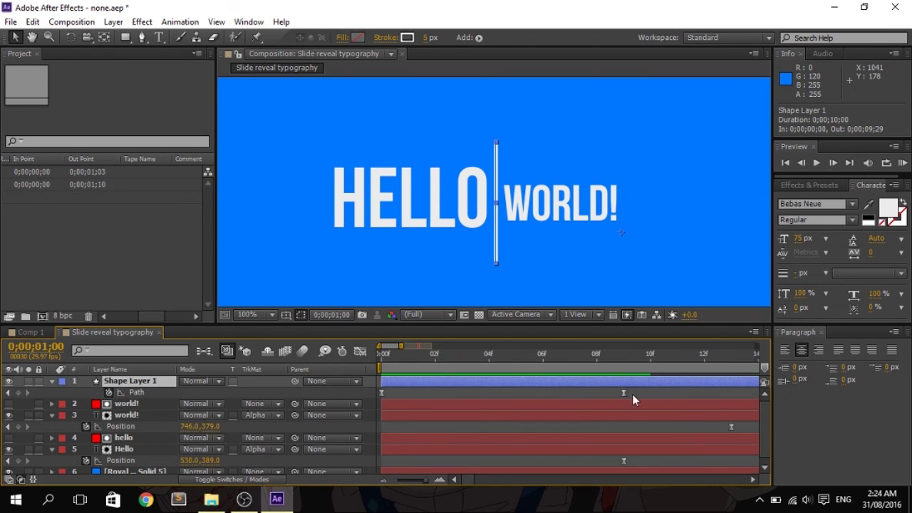
click(135, 393)
click(360, 352)
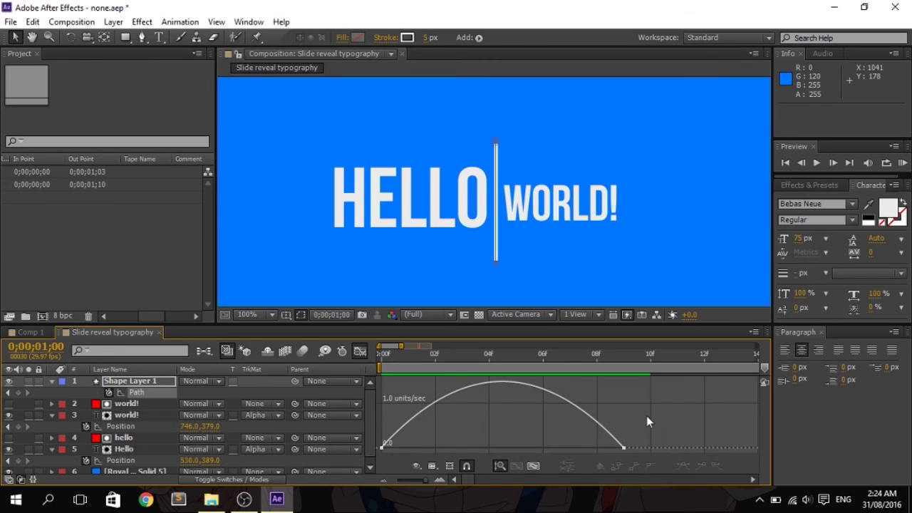
click(619, 437)
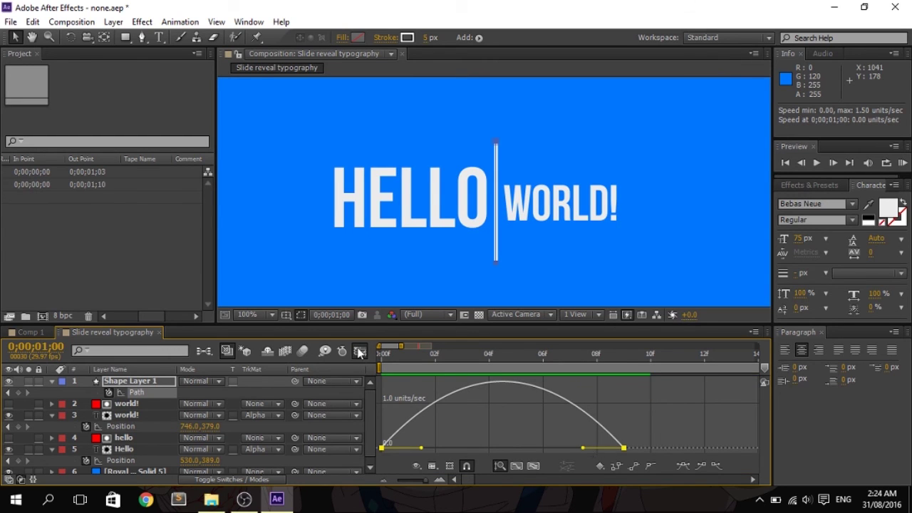
drag(587, 447, 502, 447)
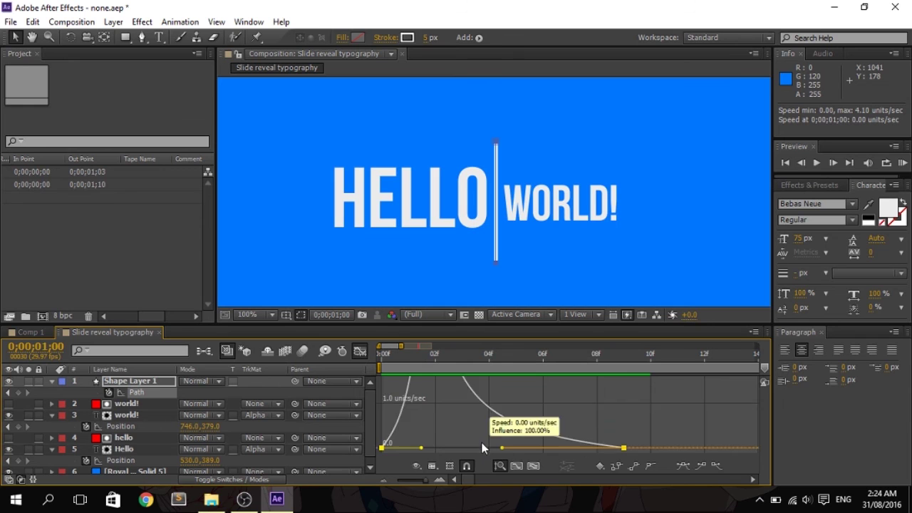
click(360, 351)
key(grave)
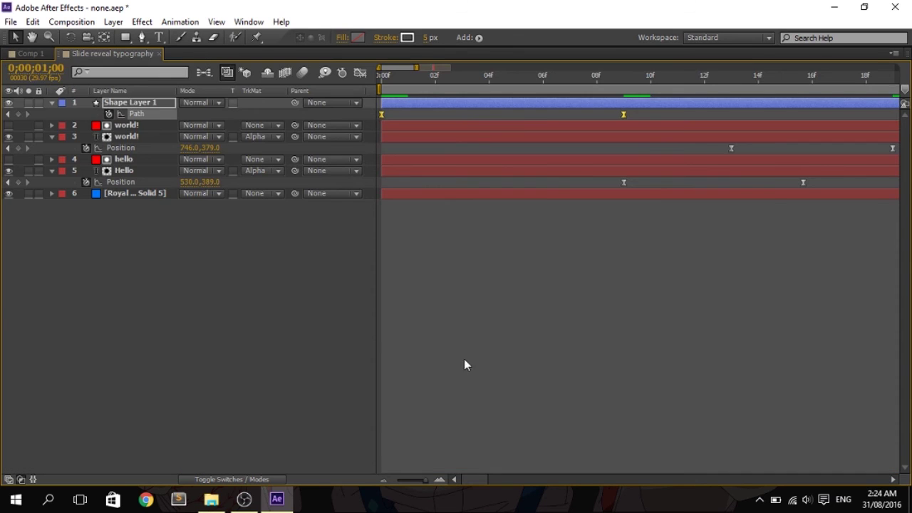